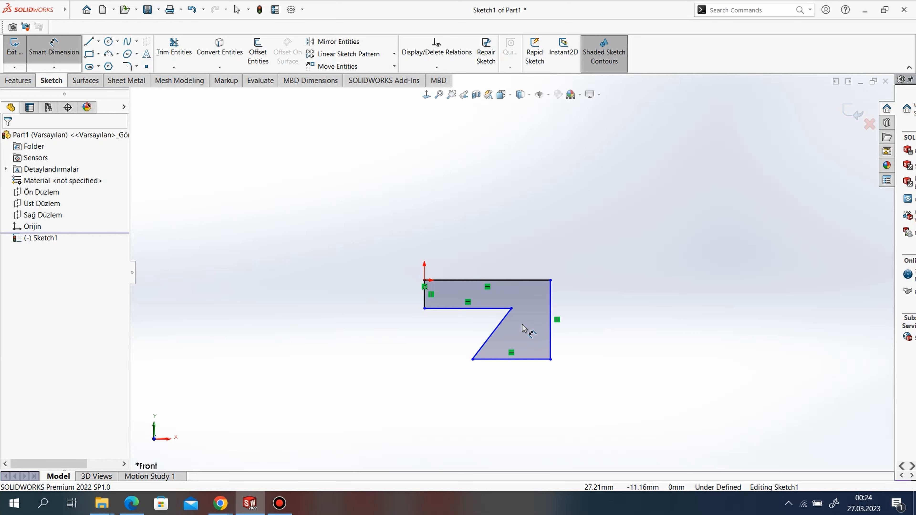
- Dimension the profile's top edge, from the origin to the upper right corner, at 30 mm
{"action": "left_click", "coordinate": [425, 280]}
{"action": "left_click", "coordinate": [551, 281]}
{"action": "left_click", "coordinate": [504, 227]}
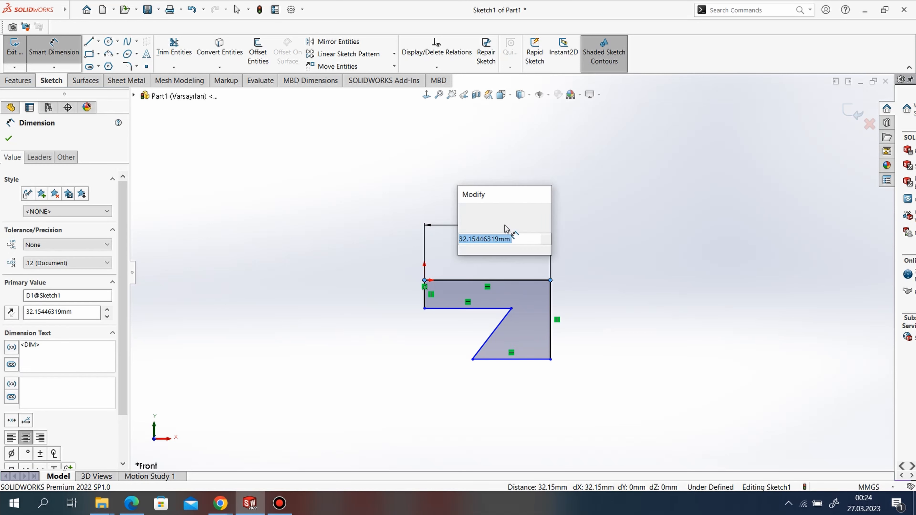
{"action": "type", "text": "30"}
{"action": "key", "text": "Return"}
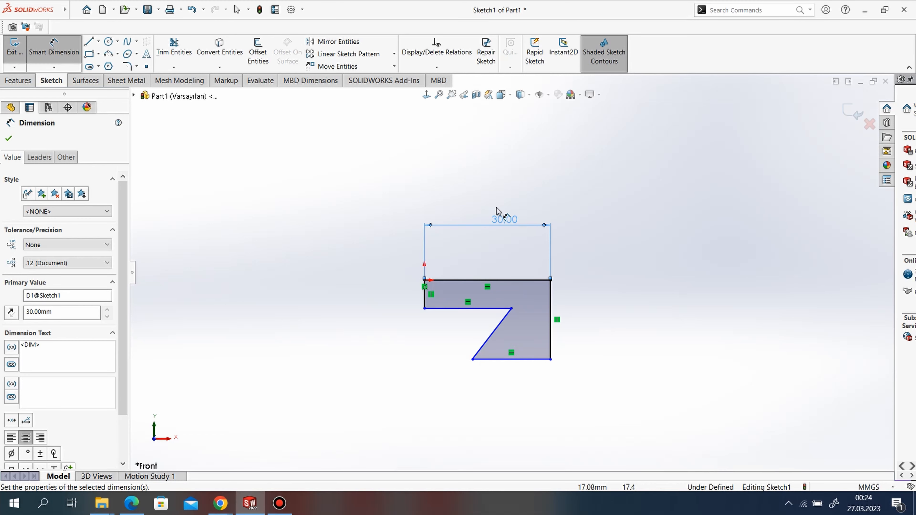
- Set the horizontal distance between the left edge's lower end and the slanted line's lower end to 15 mm
{"action": "left_click", "coordinate": [472, 359]}
{"action": "left_click", "coordinate": [425, 309]}
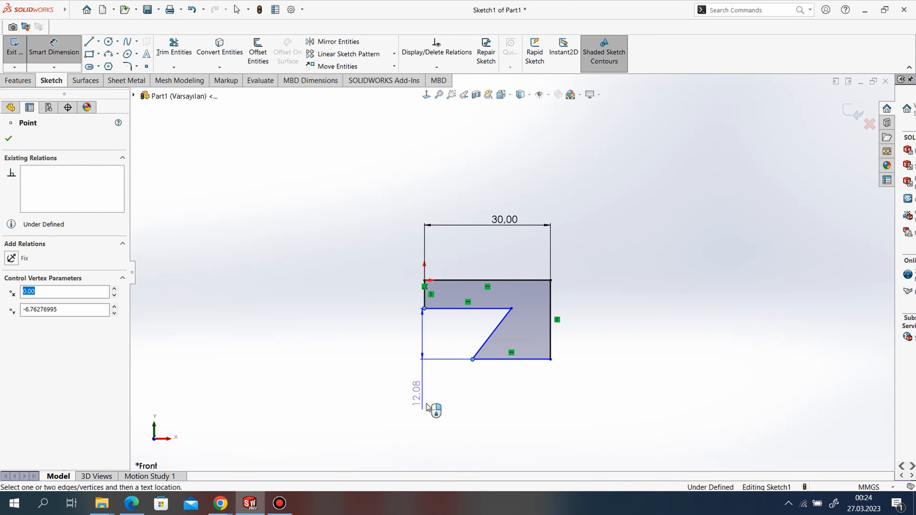
{"action": "left_click", "coordinate": [440, 415]}
{"action": "type", "text": "15"}
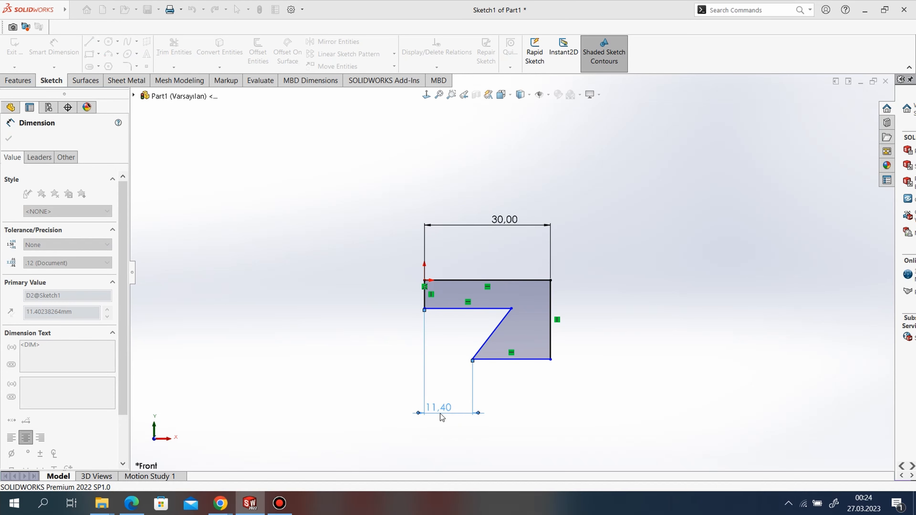
{"action": "key", "text": "Return"}
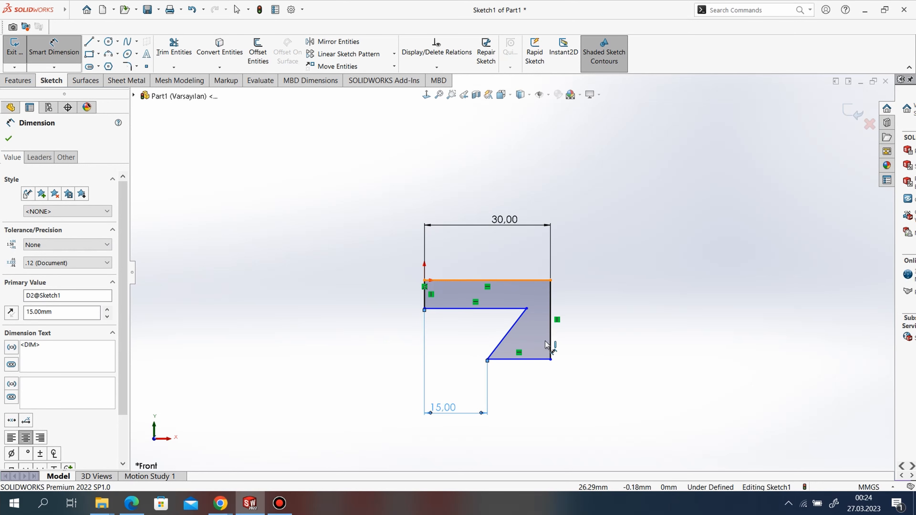
- Set the profile's overall height, between its top and bottom horizontal edges, to 25 mm
{"action": "left_click", "coordinate": [543, 360]}
{"action": "left_click", "coordinate": [543, 360]}
{"action": "left_click", "coordinate": [600, 317]}
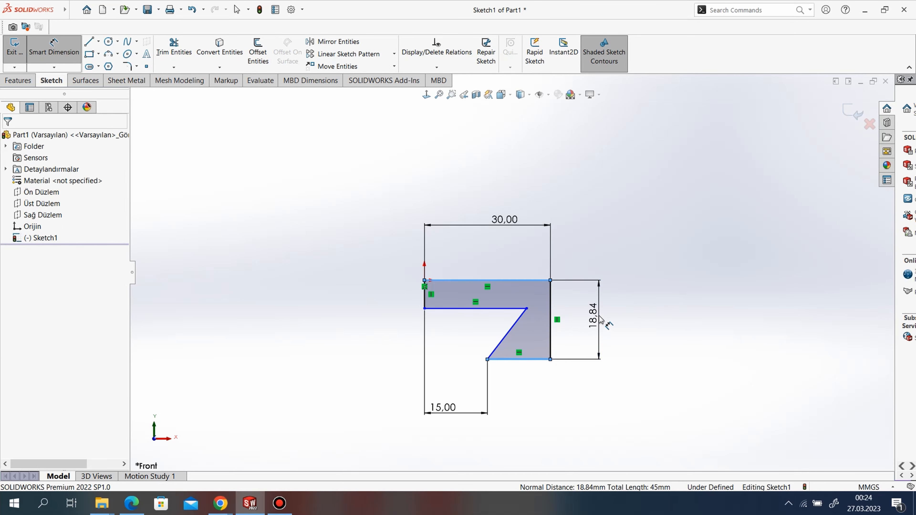
{"action": "type", "text": "25"}
{"action": "key", "text": "Return"}
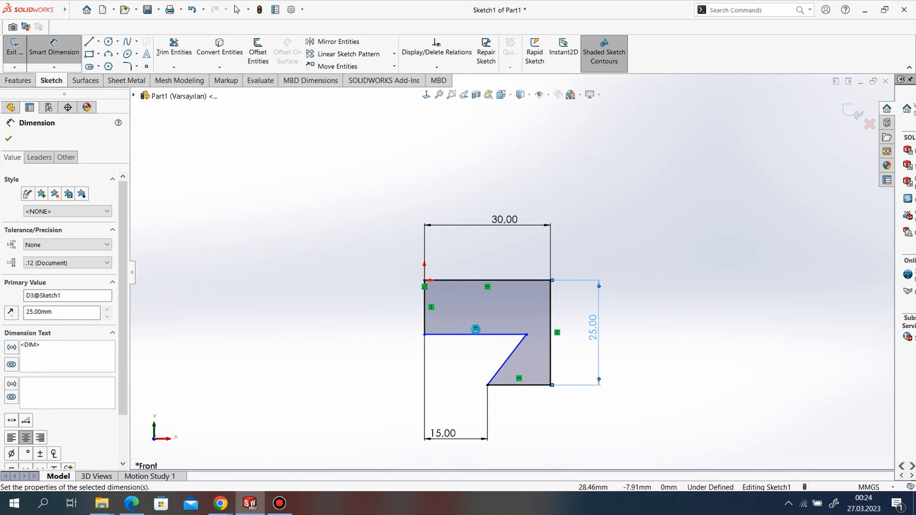
- Set the length of the profile's inner horizontal edge to 25 mm
{"action": "left_click", "coordinate": [497, 334]}
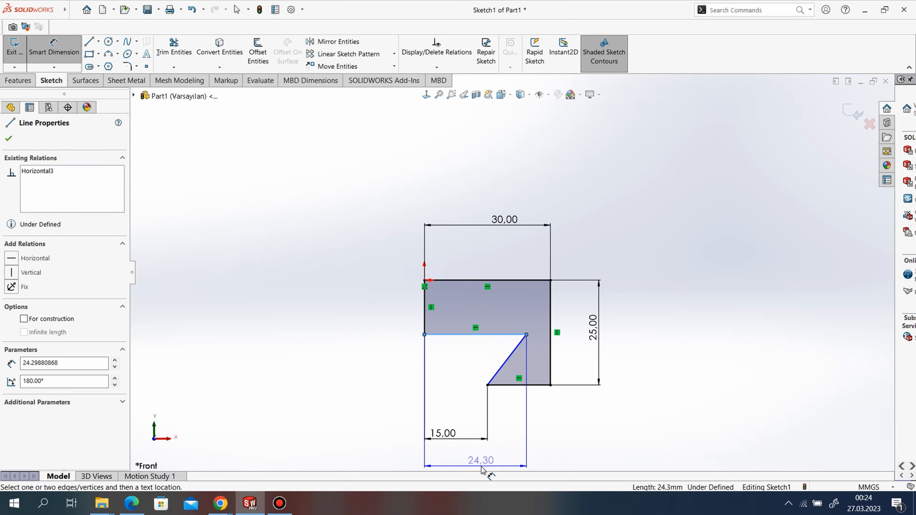
{"action": "left_click", "coordinate": [479, 464]}
{"action": "type", "text": "25"}
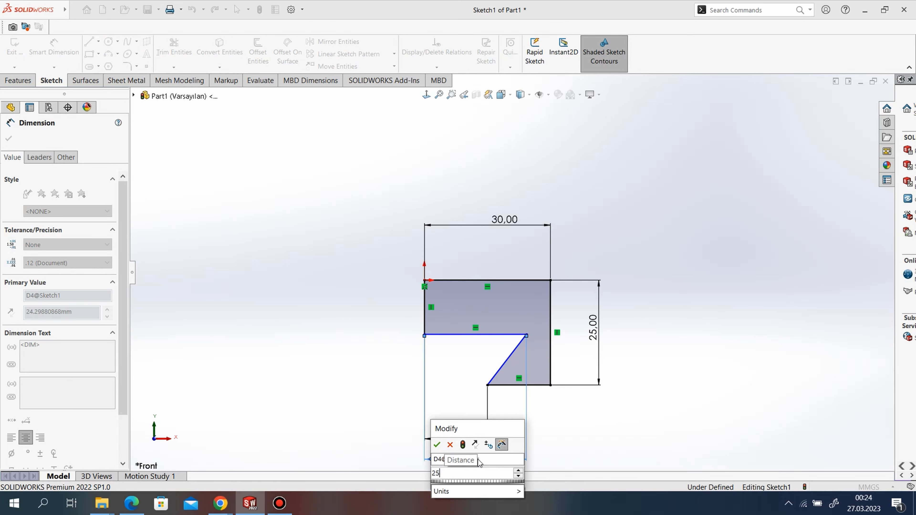
{"action": "key", "text": "Return"}
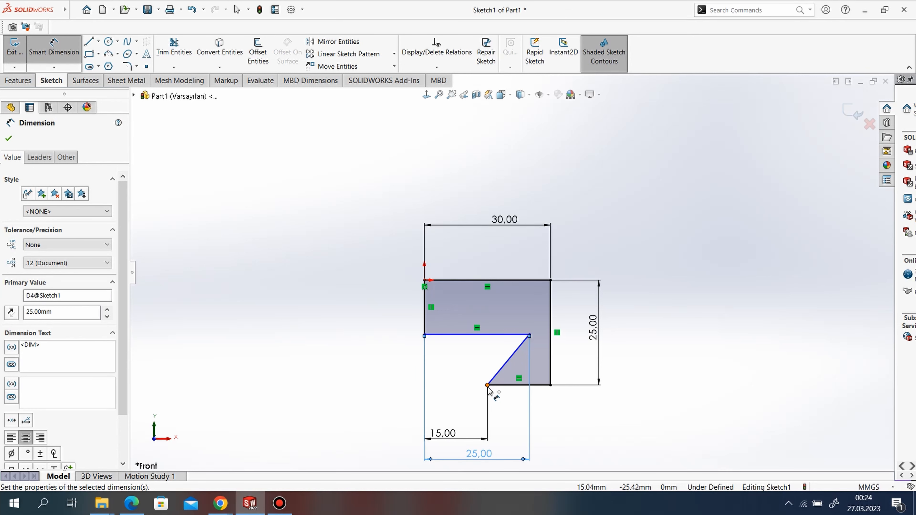
- Set the vertical distance from the slanted line's lower end to the inner horizontal edge to 14 mm and finish dimensioning
{"action": "left_click", "coordinate": [488, 386]}
{"action": "left_click", "coordinate": [499, 335]}
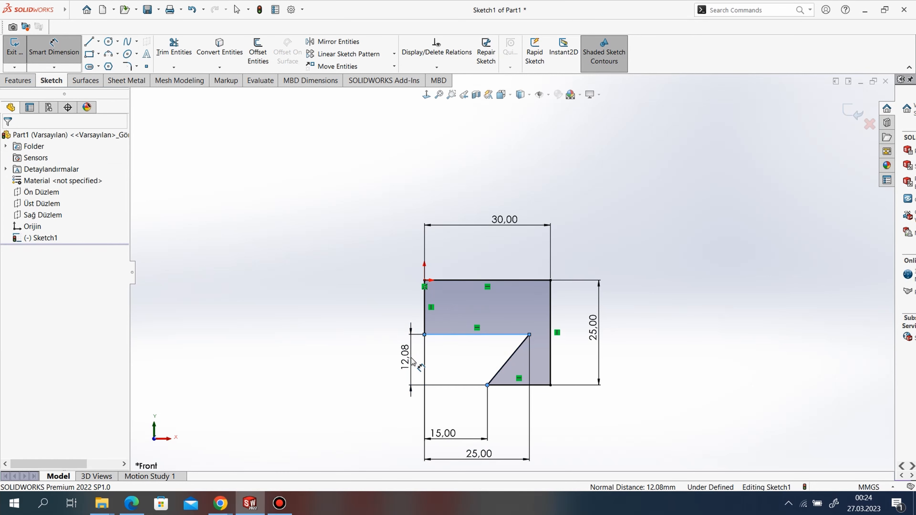
{"action": "left_click", "coordinate": [411, 361]}
{"action": "key", "text": "Return"}
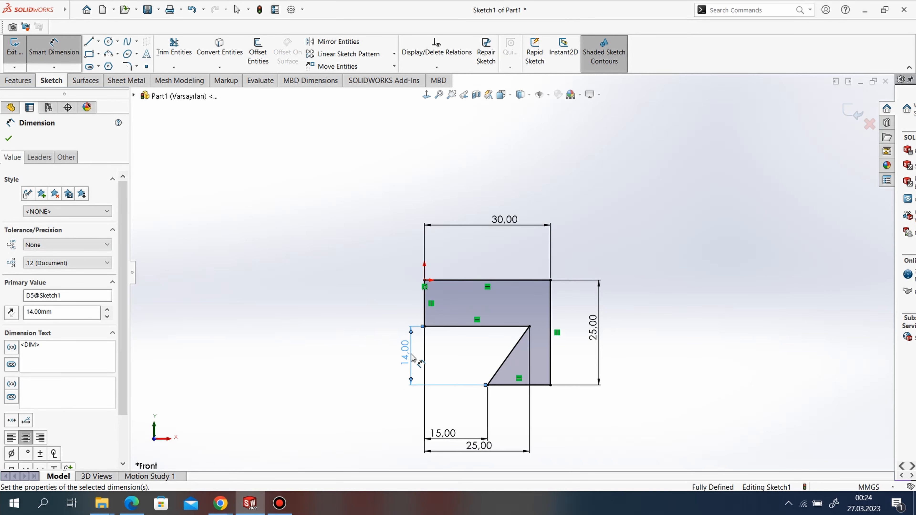
{"action": "left_click", "coordinate": [10, 139]}
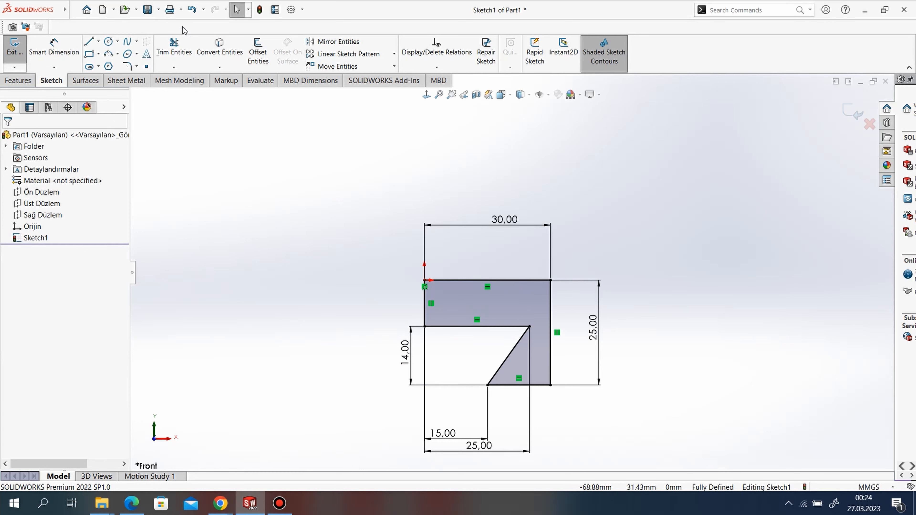
- Mirror the other five profile lines about the vertical line at the origin, and turn that line into construction geometry
{"action": "left_click", "coordinate": [332, 42]}
{"action": "left_click", "coordinate": [495, 284]}
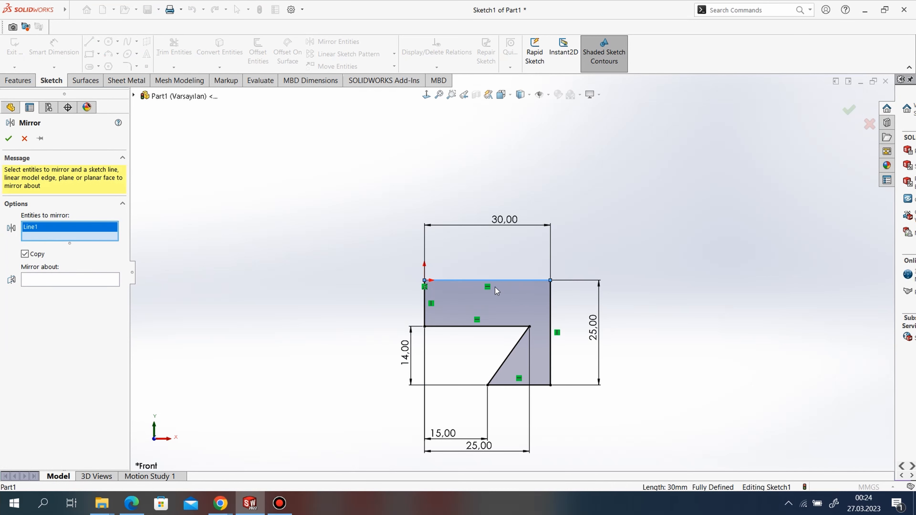
{"action": "left_click", "coordinate": [550, 367]}
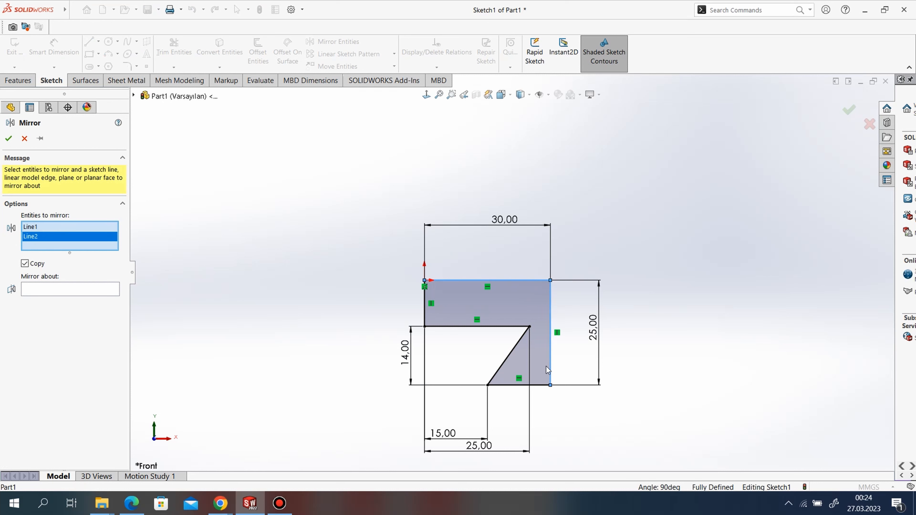
{"action": "left_click", "coordinate": [540, 386]}
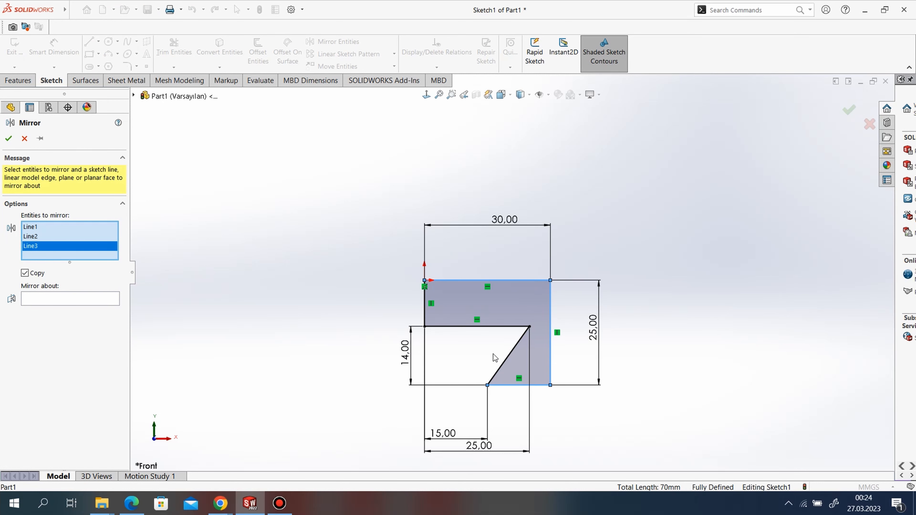
{"action": "left_click", "coordinate": [504, 359]}
{"action": "left_click", "coordinate": [488, 327]}
{"action": "left_click", "coordinate": [86, 319]}
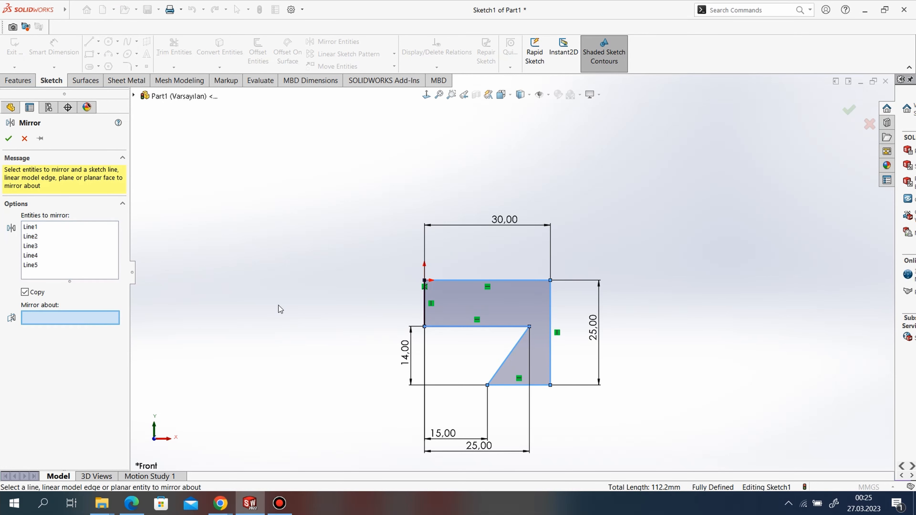
{"action": "left_click", "coordinate": [426, 303]}
{"action": "left_click", "coordinate": [9, 138]}
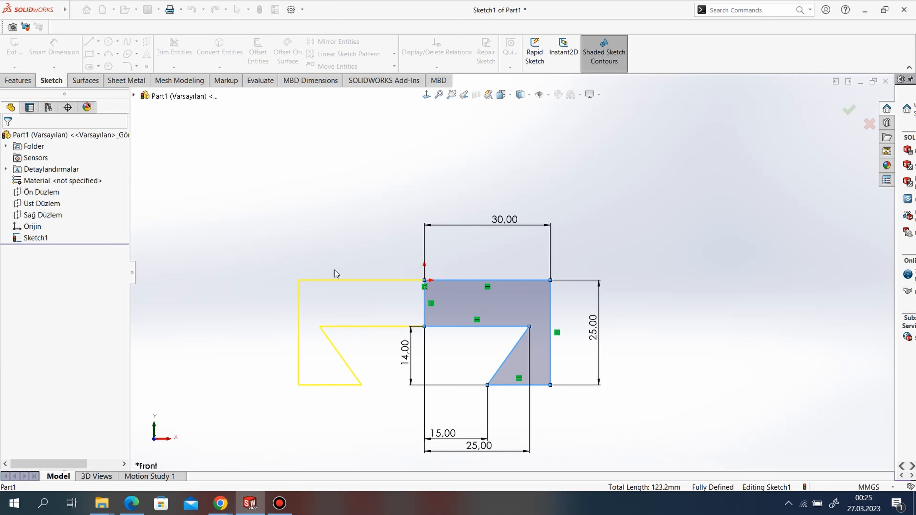
{"action": "right_click", "coordinate": [425, 297]}
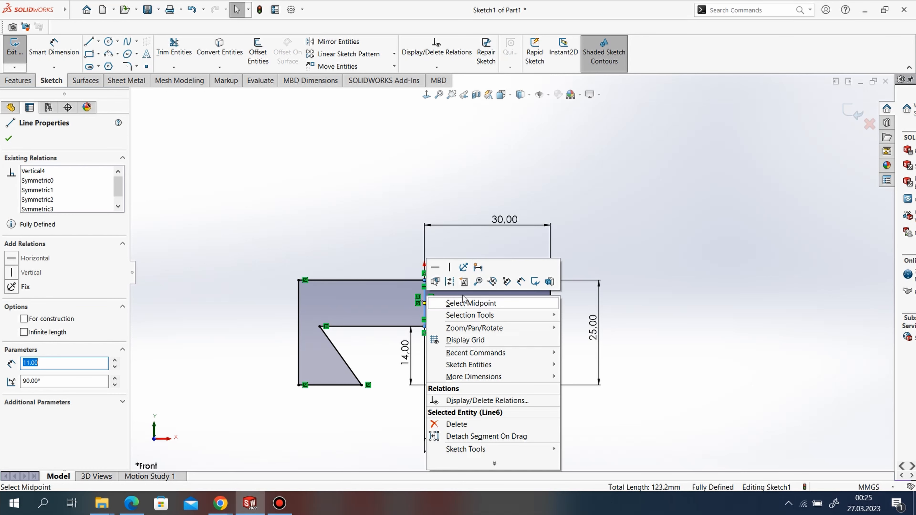
{"action": "left_click", "coordinate": [464, 302]}
- Extrude the dovetail profile as a boss with a blind depth of 105 mm
{"action": "left_click", "coordinate": [18, 80]}
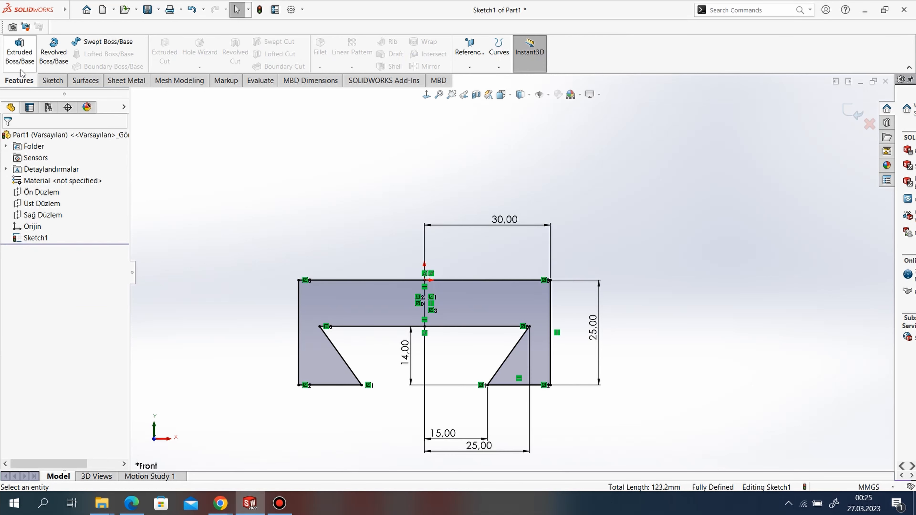
{"action": "left_click", "coordinate": [20, 52]}
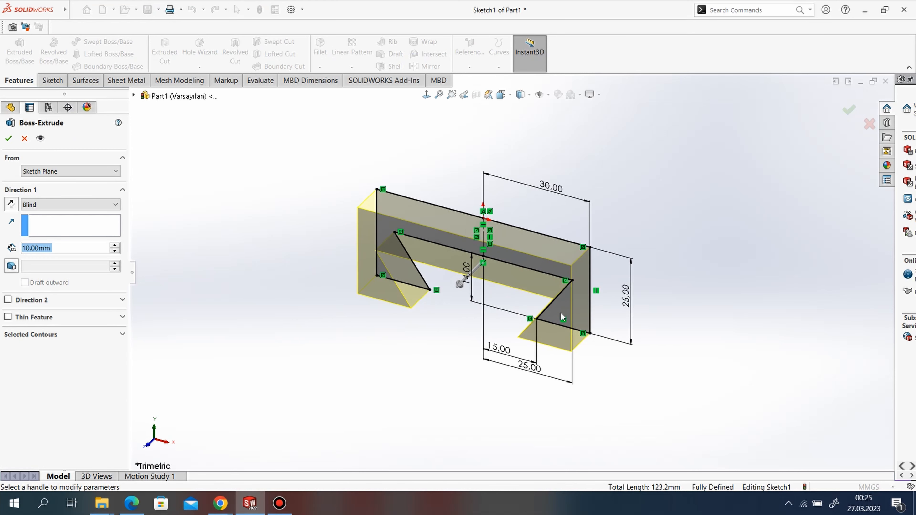
{"action": "type", "text": "5"}
{"action": "key", "text": "Return"}
{"action": "scroll", "coordinate": [530, 275], "scroll_direction": "up", "scroll_amount": 4}
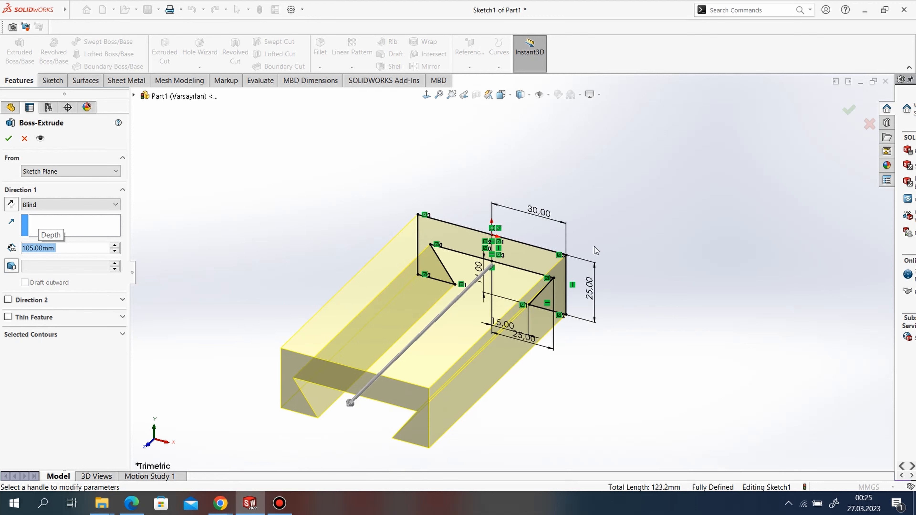
{"action": "left_click", "coordinate": [8, 139]}
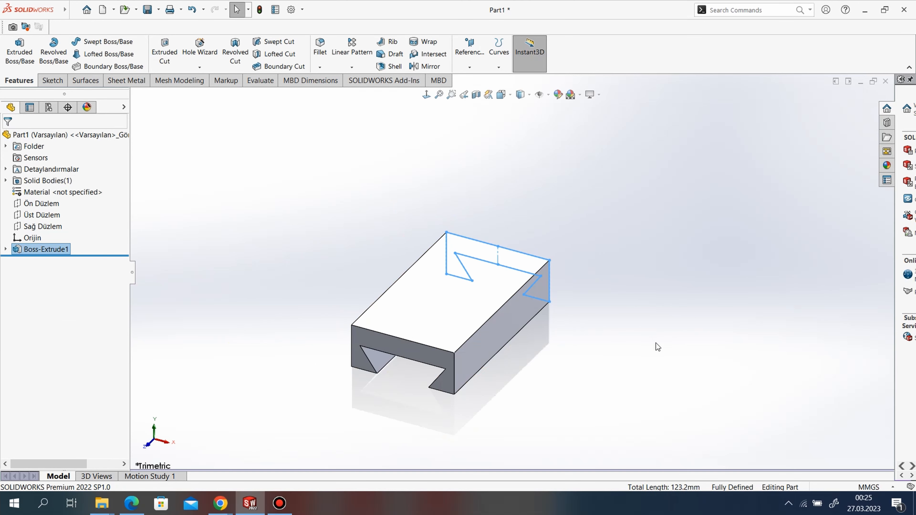
- On Ön Düzlem, sketch from the block's top right corner a vertical, diagonal, horizontal and downward line, ending with a tangent arc above the origin
{"action": "left_click", "coordinate": [39, 204]}
{"action": "right_click", "coordinate": [40, 204]}
{"action": "left_click", "coordinate": [42, 182]}
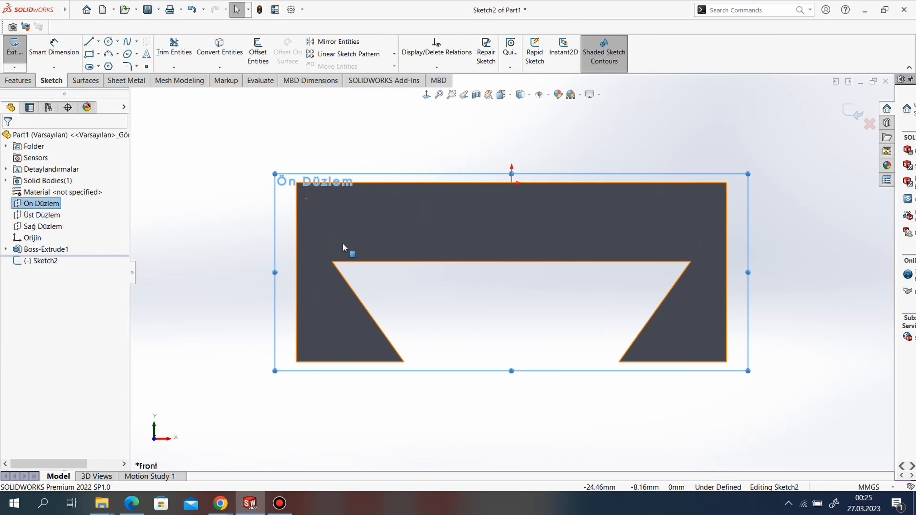
{"action": "left_click", "coordinate": [89, 42]}
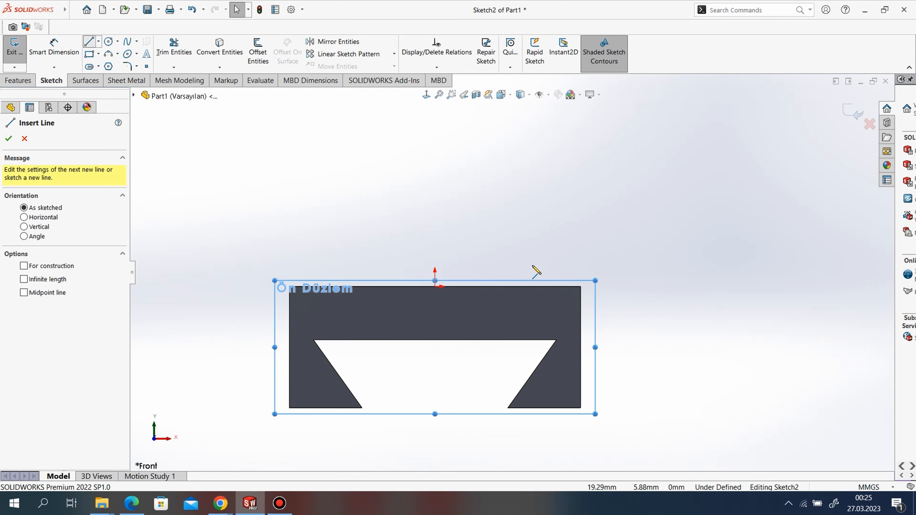
{"action": "left_click", "coordinate": [581, 286]}
{"action": "left_click", "coordinate": [581, 179]}
{"action": "left_click", "coordinate": [532, 130]}
{"action": "left_click", "coordinate": [478, 130]}
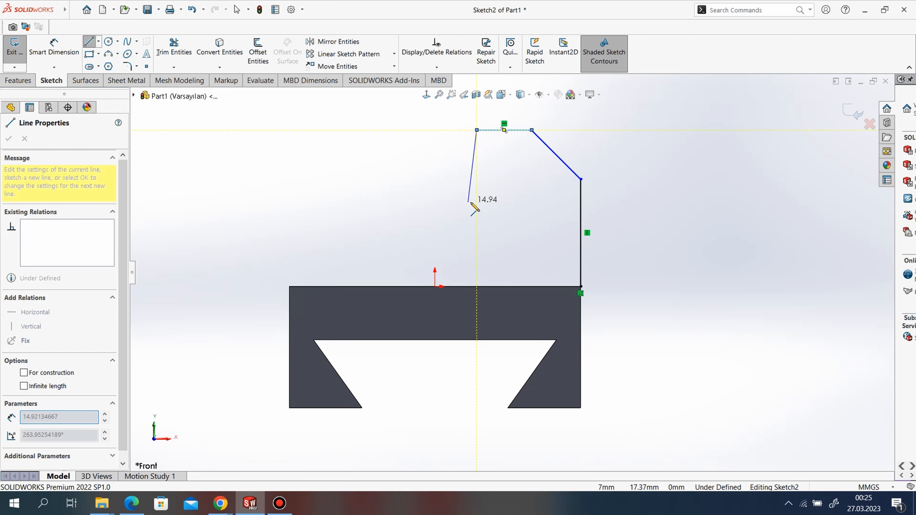
{"action": "left_click", "coordinate": [477, 198]}
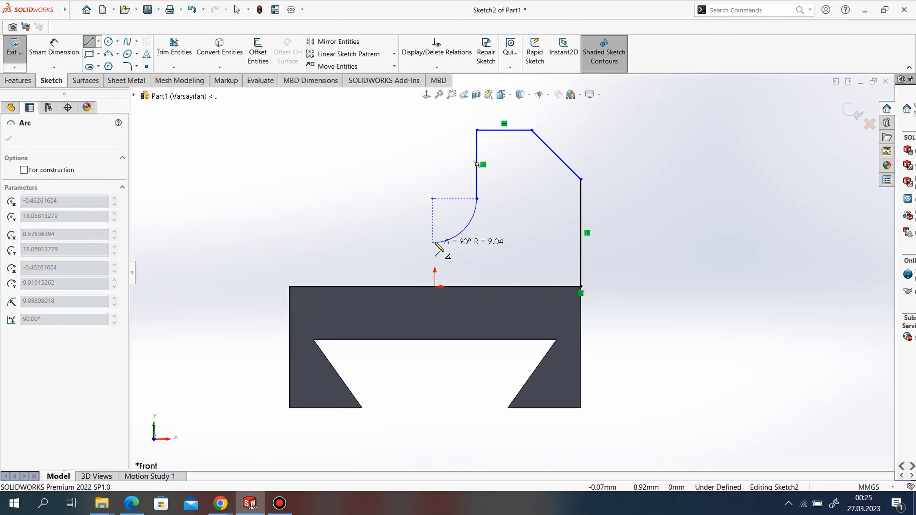
{"action": "left_click", "coordinate": [434, 241]}
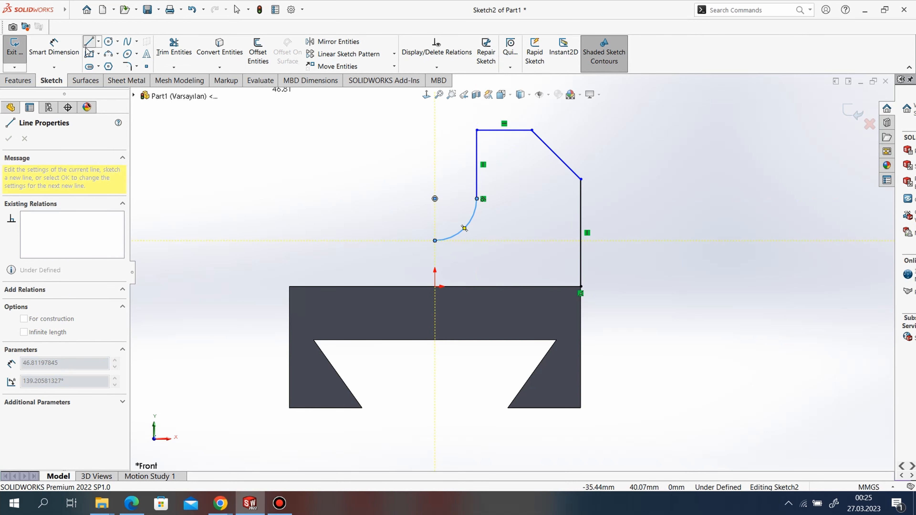
- Draw a vertical line from the arc's lower end up to the arc's centre point
{"action": "left_click", "coordinate": [435, 198]}
{"action": "right_click", "coordinate": [388, 179]}
{"action": "left_click", "coordinate": [405, 215]}
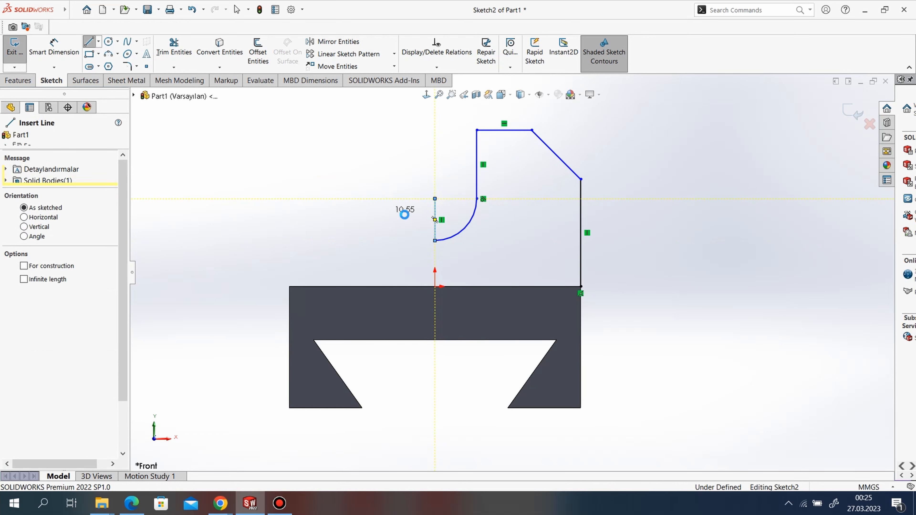
{"action": "key", "text": "Escape"}
{"action": "key", "text": "l"}
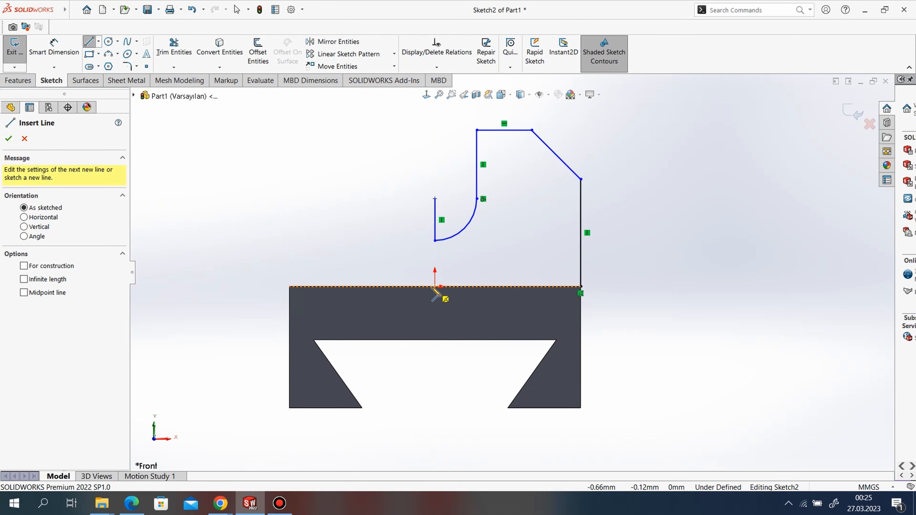
{"action": "left_click", "coordinate": [435, 287]}
{"action": "right_click", "coordinate": [401, 217]}
{"action": "left_click", "coordinate": [426, 262]}
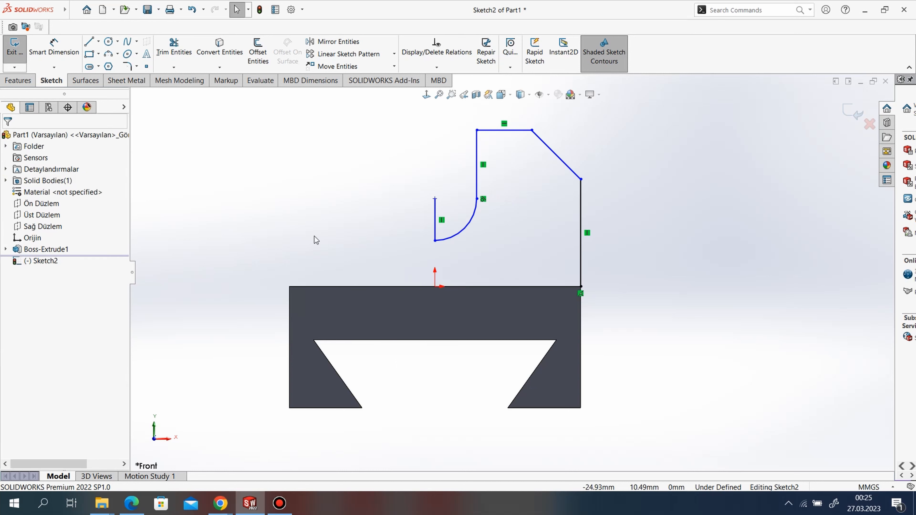
- Draw a vertical line from the origin up to the arc's lower end
{"action": "left_click", "coordinate": [88, 42]}
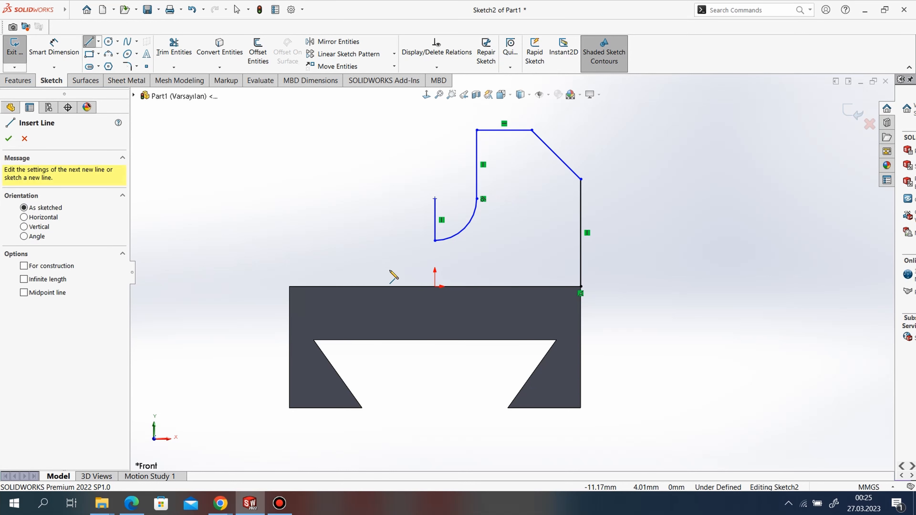
{"action": "left_click", "coordinate": [435, 287]}
{"action": "left_click", "coordinate": [435, 241]}
{"action": "right_click", "coordinate": [377, 188]}
{"action": "left_click", "coordinate": [385, 190]}
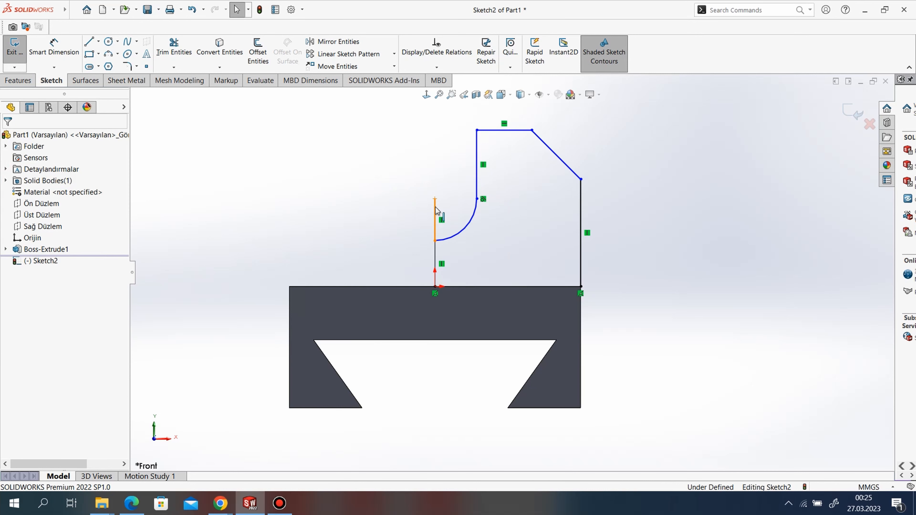
- Convert both vertical lines above the origin to construction geometry
{"action": "right_click", "coordinate": [436, 213]}
{"action": "left_click", "coordinate": [443, 193]}
{"action": "left_click", "coordinate": [435, 260]}
{"action": "right_click", "coordinate": [435, 256]}
{"action": "left_click", "coordinate": [248, 117]}
- Set the height from the block's top edge to the right end of the sketch's top line to 45 mm
{"action": "left_click", "coordinate": [53, 44]}
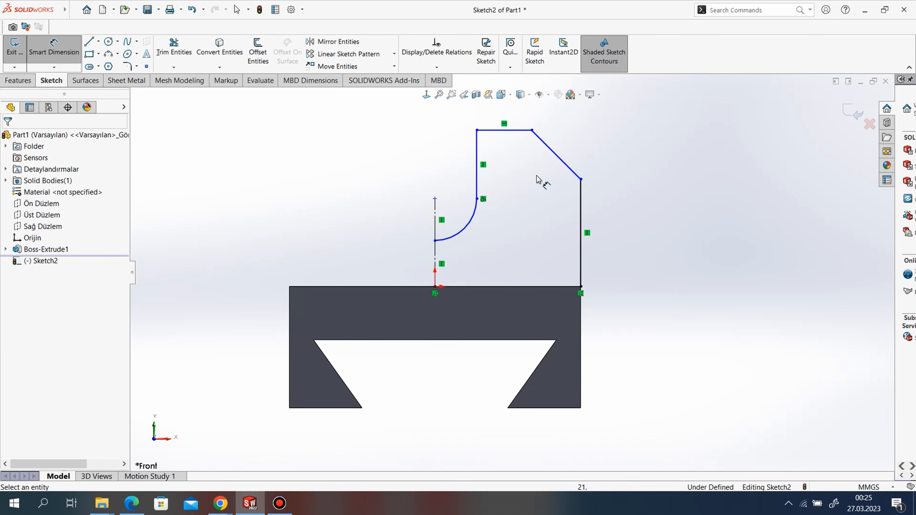
{"action": "left_click", "coordinate": [531, 131]}
{"action": "left_click", "coordinate": [544, 287]}
{"action": "left_click", "coordinate": [636, 222]}
{"action": "type", "text": "45"}
{"action": "key", "text": "Return"}
{"action": "scroll", "coordinate": [562, 343], "scroll_direction": "up", "scroll_amount": 2}
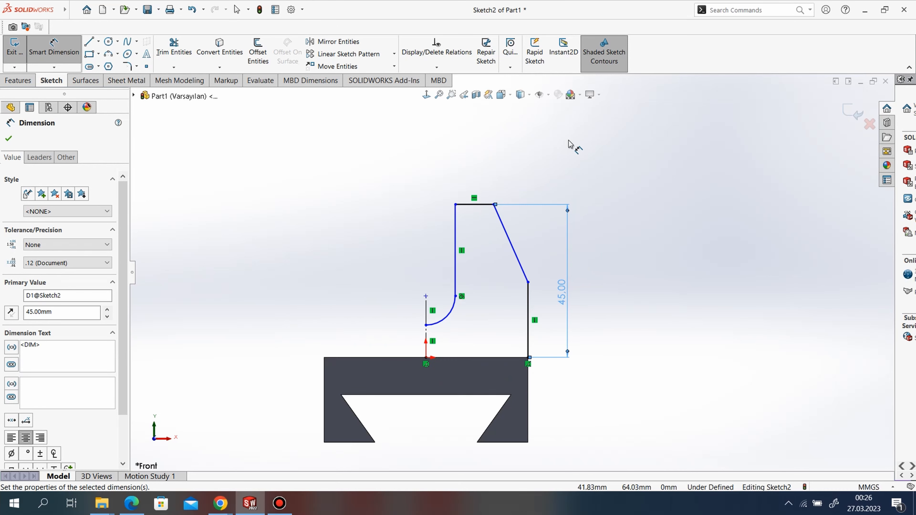
- Set both the vertical height and the horizontal width of the sketch's sloped line to 15 mm
{"action": "left_click", "coordinate": [494, 205]}
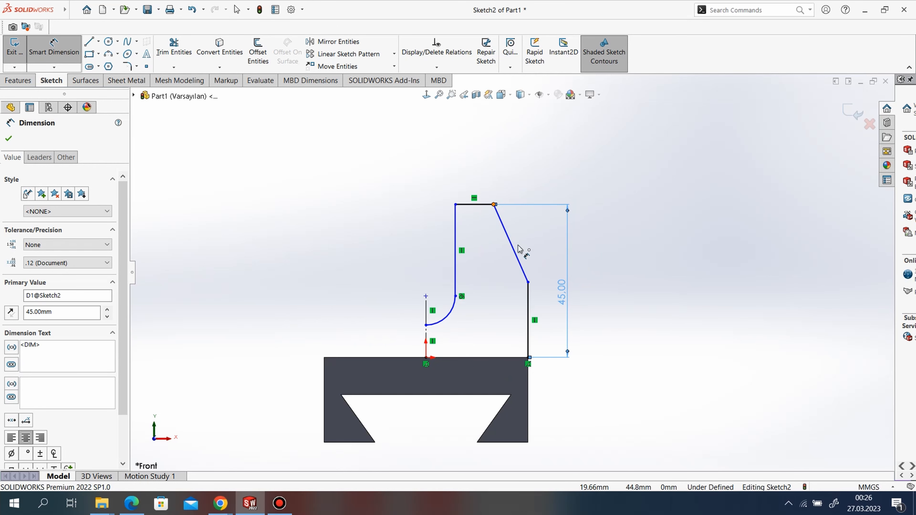
{"action": "left_click", "coordinate": [529, 285]}
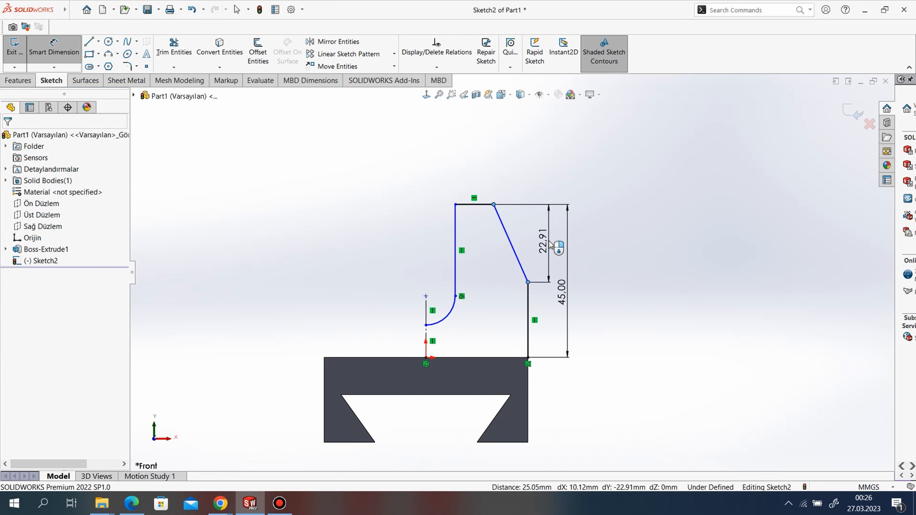
{"action": "left_click", "coordinate": [551, 245]}
{"action": "key", "text": "Return"}
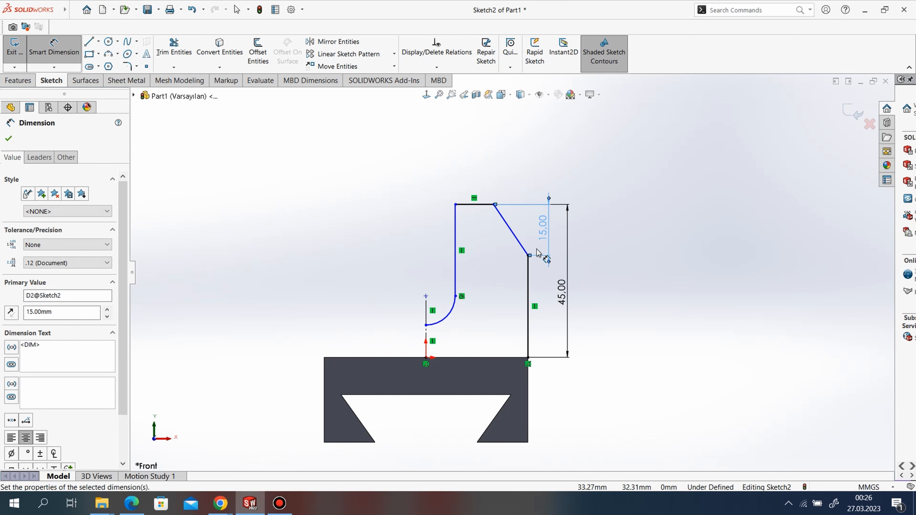
{"action": "left_click", "coordinate": [528, 256]}
{"action": "left_click", "coordinate": [494, 205]}
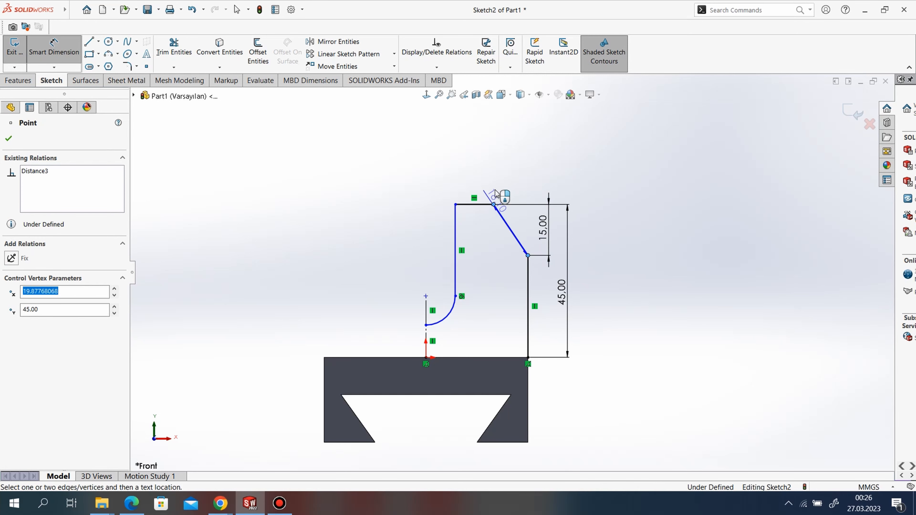
{"action": "left_click", "coordinate": [506, 176]}
{"action": "type", "text": "15"}
{"action": "key", "text": "Return"}
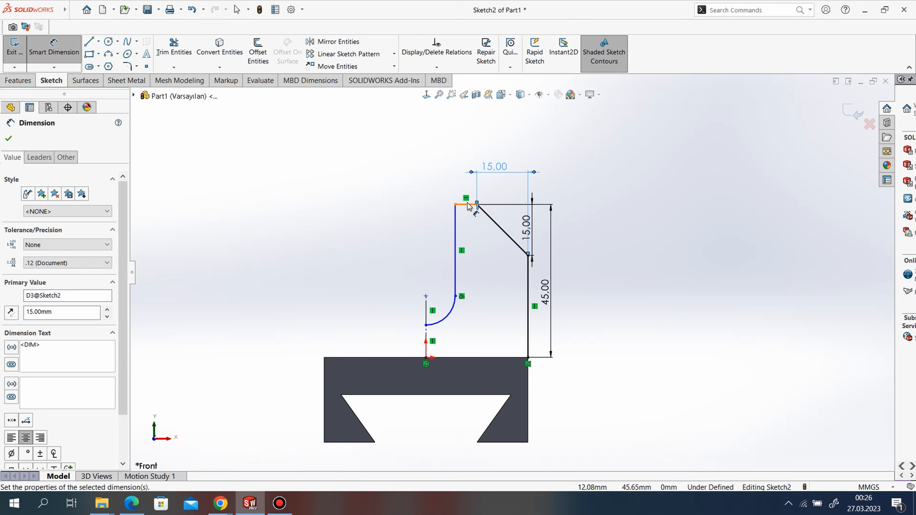
- Set the length of the sketch's short top line to 7.5 mm
{"action": "left_click", "coordinate": [456, 205]}
{"action": "left_click", "coordinate": [477, 204]}
{"action": "left_click", "coordinate": [463, 158]}
{"action": "type", "text": "7.5"}
{"action": "key", "text": "Return"}
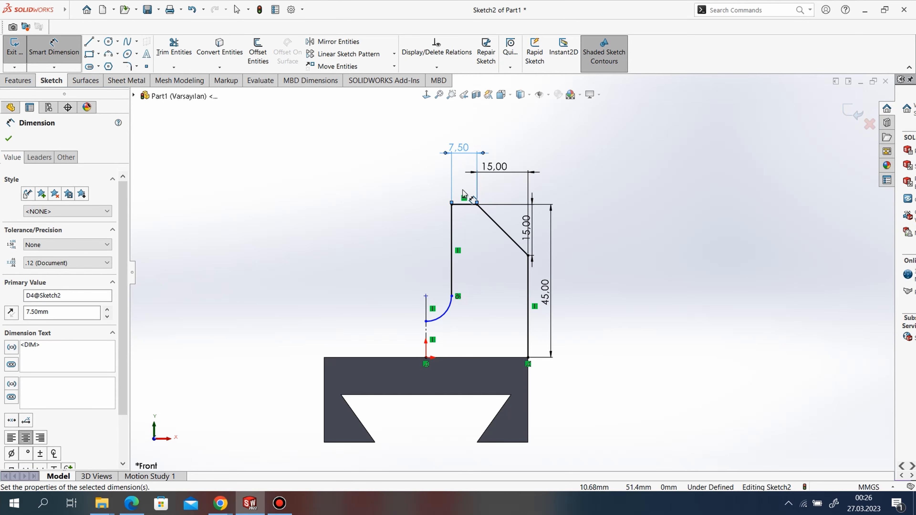
{"action": "left_click", "coordinate": [454, 209]}
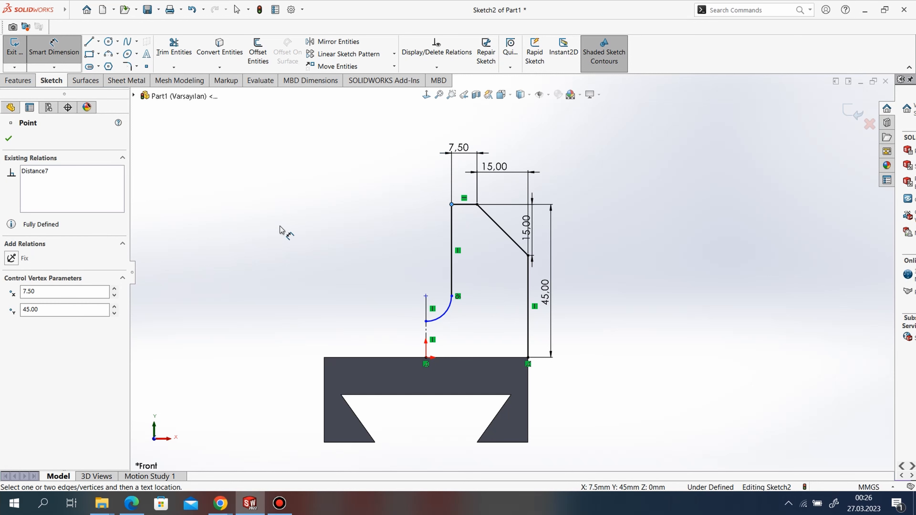
{"action": "right_click", "coordinate": [285, 232]}
{"action": "left_click", "coordinate": [309, 265]}
- Set the height of the arc's centre point above the block's top edge to 30 mm
{"action": "left_click", "coordinate": [43, 44]}
{"action": "left_click", "coordinate": [427, 297]}
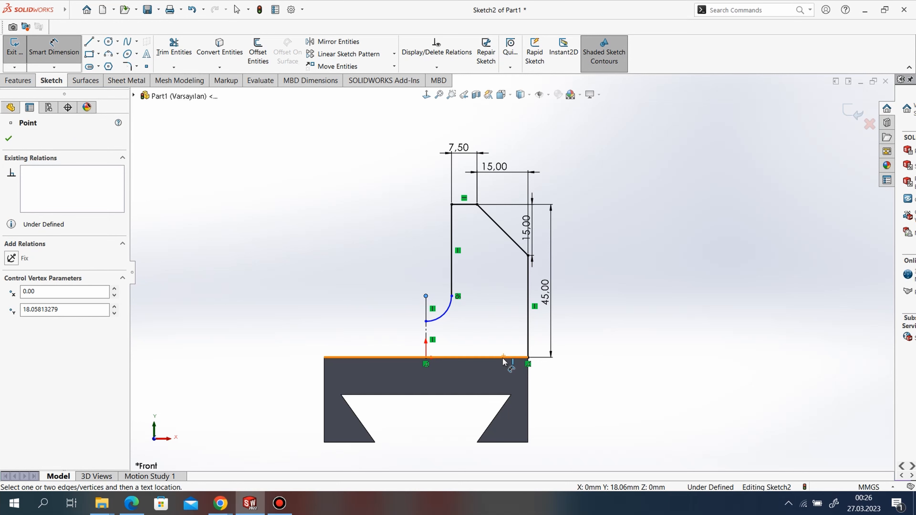
{"action": "left_click", "coordinate": [504, 358]}
{"action": "left_click", "coordinate": [504, 334]}
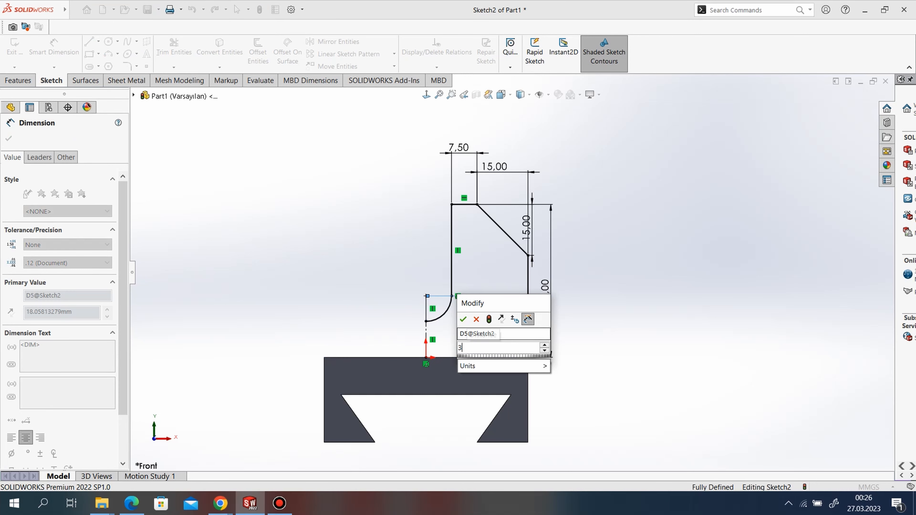
{"action": "key", "text": "Return"}
{"action": "scroll", "coordinate": [415, 250], "scroll_direction": "up", "scroll_amount": 4}
{"action": "scroll", "coordinate": [439, 257], "scroll_direction": "down", "scroll_amount": 2}
{"action": "scroll", "coordinate": [492, 261], "scroll_direction": "up", "scroll_amount": 1}
{"action": "scroll", "coordinate": [497, 258], "scroll_direction": "down", "scroll_amount": 2}
{"action": "scroll", "coordinate": [497, 260], "scroll_direction": "down", "scroll_amount": 3}
{"action": "scroll", "coordinate": [501, 289], "scroll_direction": "up", "scroll_amount": 2}
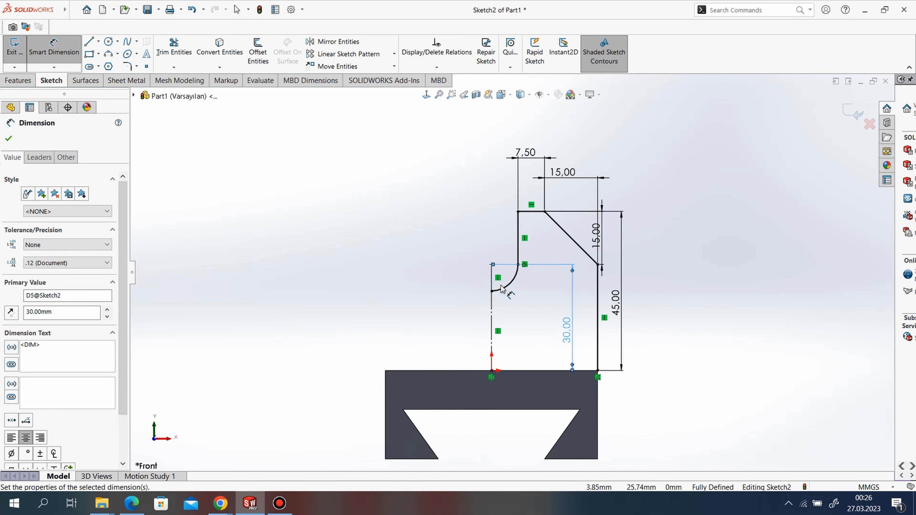
{"action": "scroll", "coordinate": [492, 307], "scroll_direction": "up", "scroll_amount": 2}
{"action": "scroll", "coordinate": [712, 212], "scroll_direction": "down", "scroll_amount": 1}
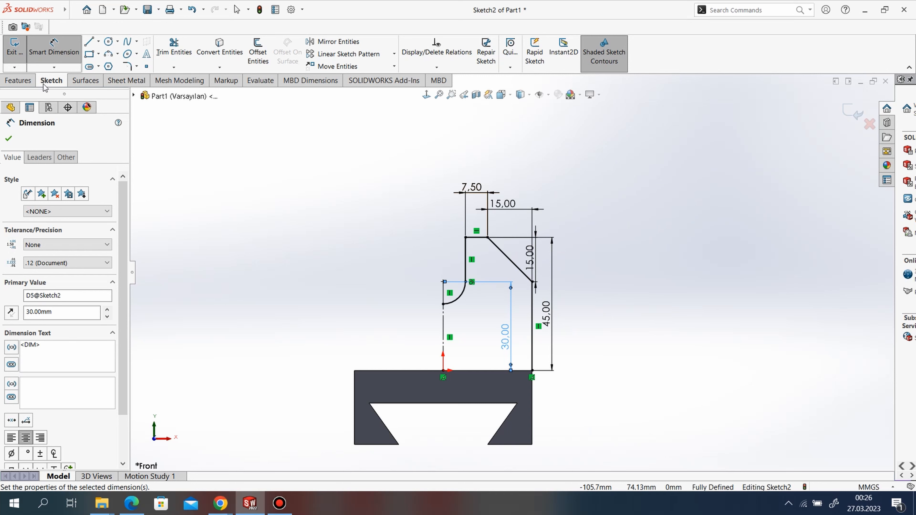
- Mirror the arc and the four solid profile lines about the vertical construction line above the origin
{"action": "left_click", "coordinate": [336, 41]}
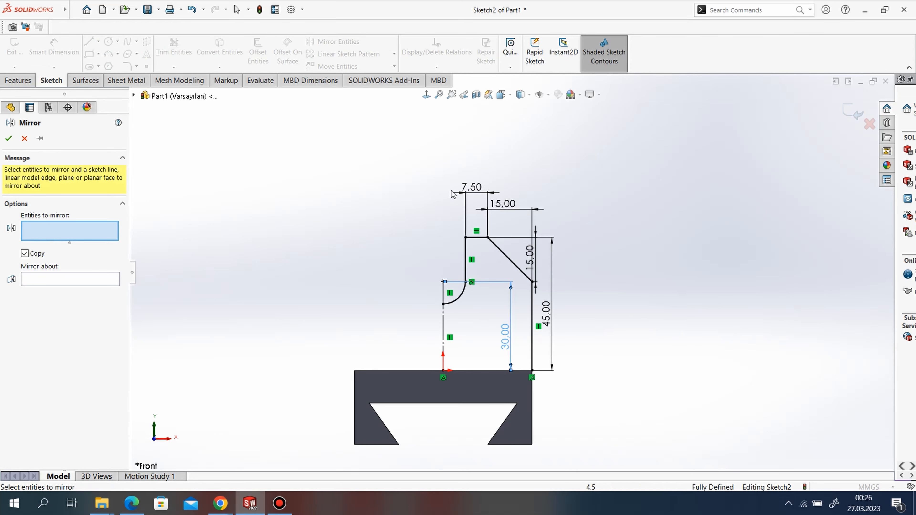
{"action": "mouse_move", "coordinate": [595, 194]}
{"action": "left_mouse_down"}
{"action": "mouse_move", "coordinate": [590, 365]}
{"action": "mouse_move", "coordinate": [409, 286]}
{"action": "mouse_move", "coordinate": [420, 122]}
{"action": "left_mouse_up"}
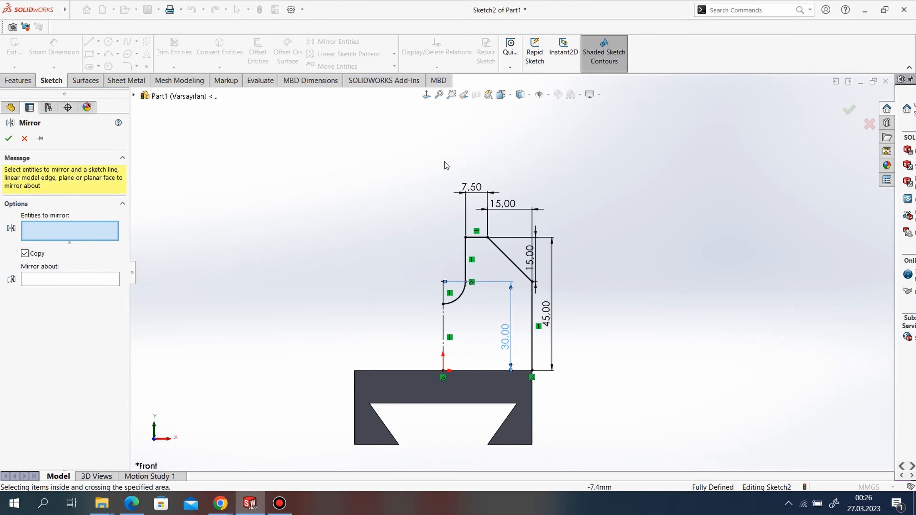
{"action": "left_click", "coordinate": [466, 249]}
{"action": "left_click", "coordinate": [463, 299]}
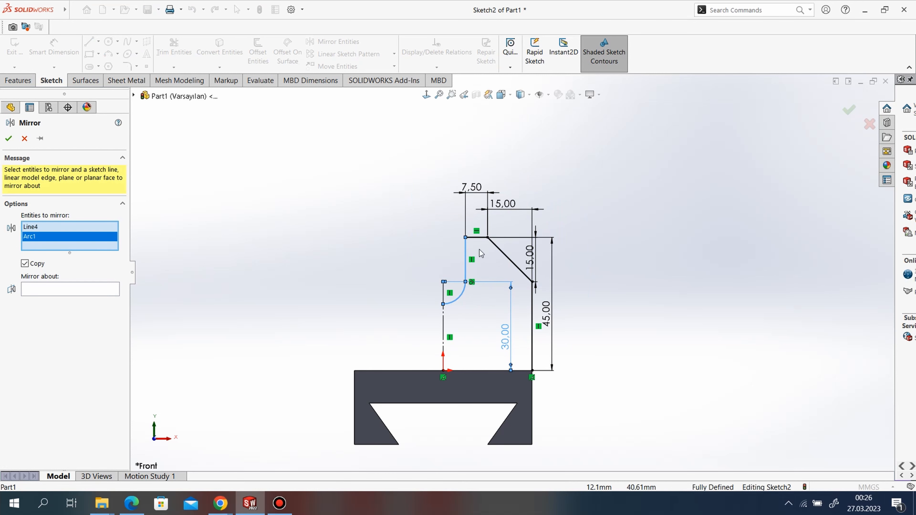
{"action": "left_click", "coordinate": [484, 238]}
{"action": "left_click", "coordinate": [503, 253]}
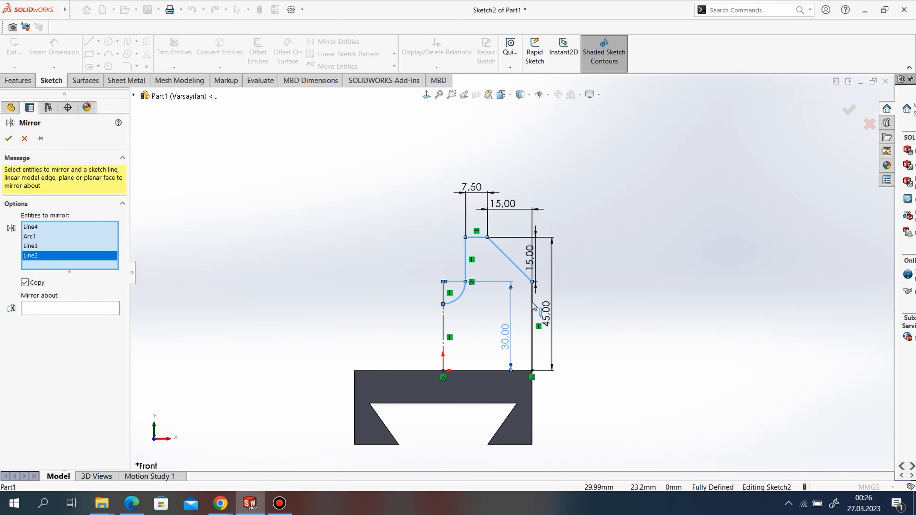
{"action": "left_click", "coordinate": [532, 306]}
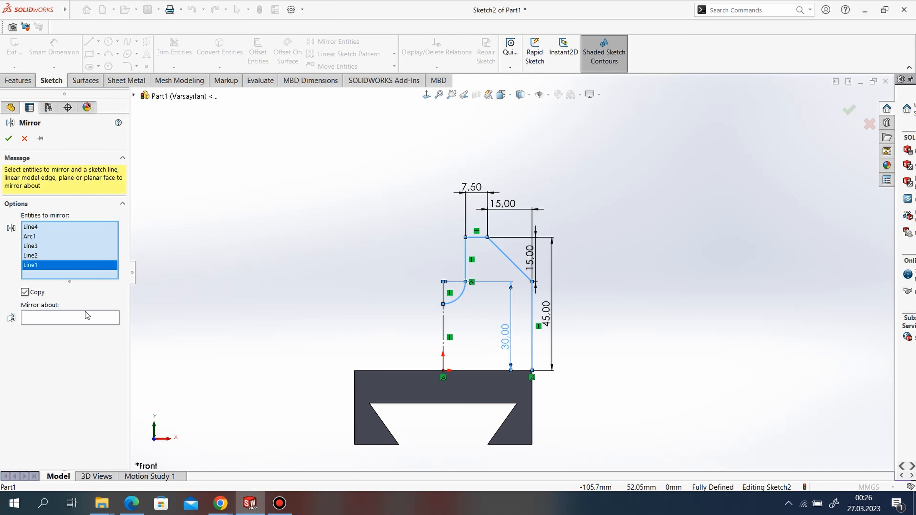
{"action": "left_click", "coordinate": [85, 319]}
{"action": "left_click", "coordinate": [445, 325]}
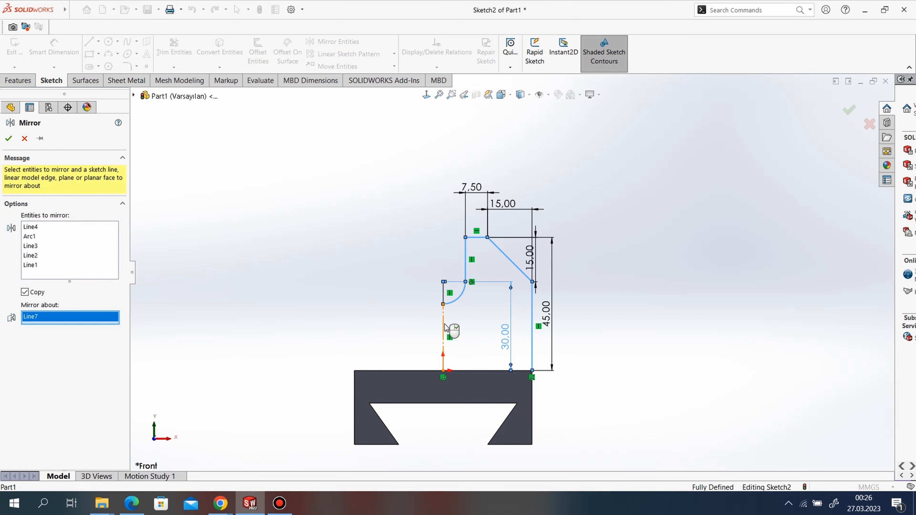
{"action": "left_click", "coordinate": [8, 138]}
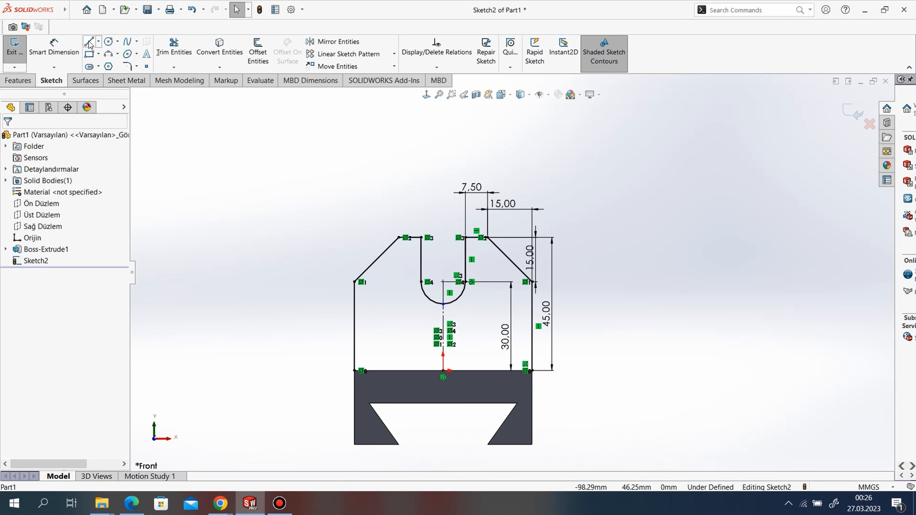
- Close the mirrored profile with a horizontal line along the block's top edge between its two lower corners
{"action": "left_click", "coordinate": [89, 42]}
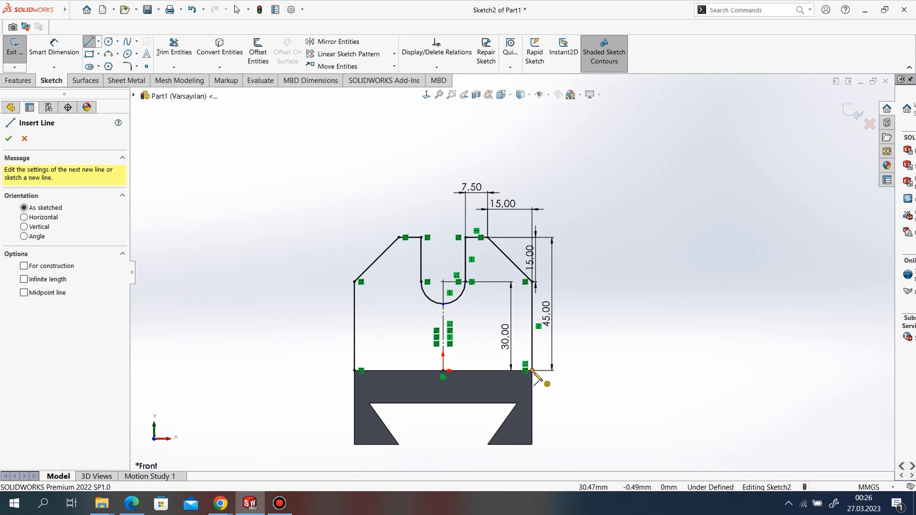
{"action": "left_click", "coordinate": [532, 371]}
{"action": "left_click", "coordinate": [354, 370]}
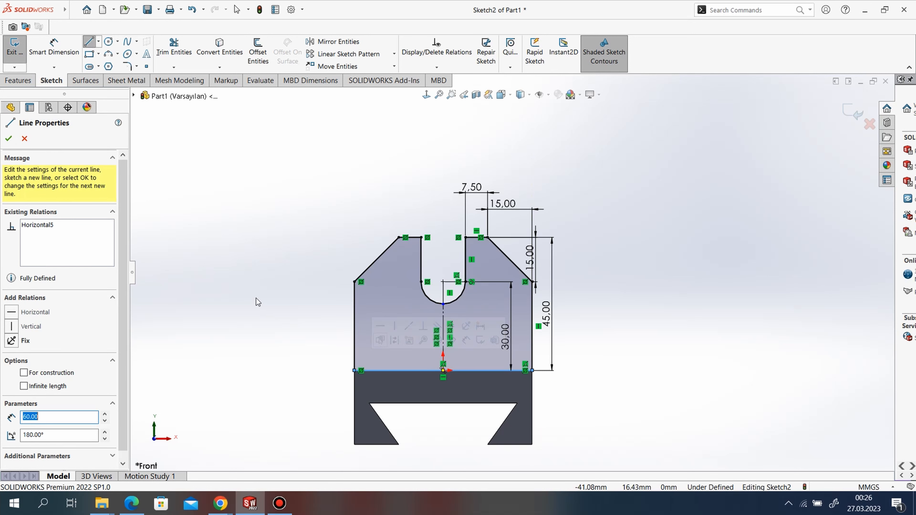
- Extrude the closed upper profile as a 20 mm blind boss merged with the dovetail base
{"action": "scroll", "coordinate": [473, 330], "scroll_direction": "up", "scroll_amount": 3}
{"action": "scroll", "coordinate": [477, 336], "scroll_direction": "down", "scroll_amount": 3}
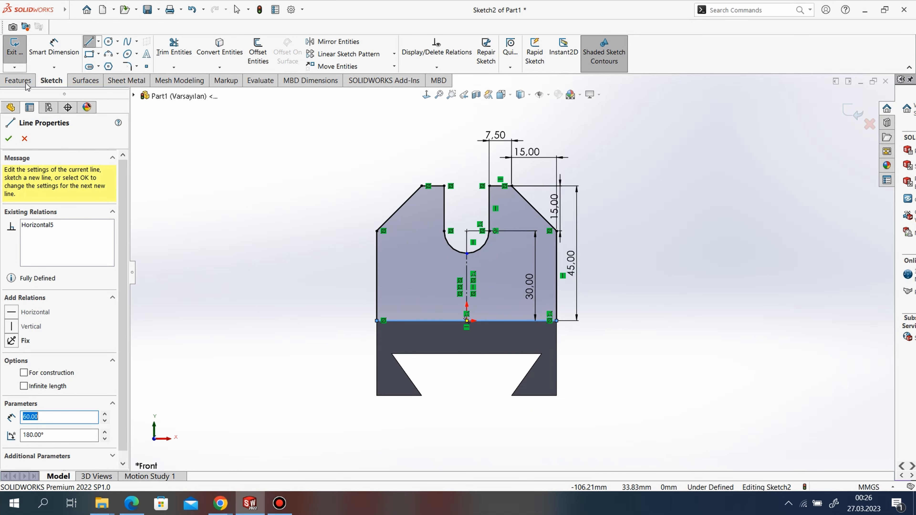
{"action": "left_click", "coordinate": [18, 81]}
{"action": "left_click", "coordinate": [19, 51]}
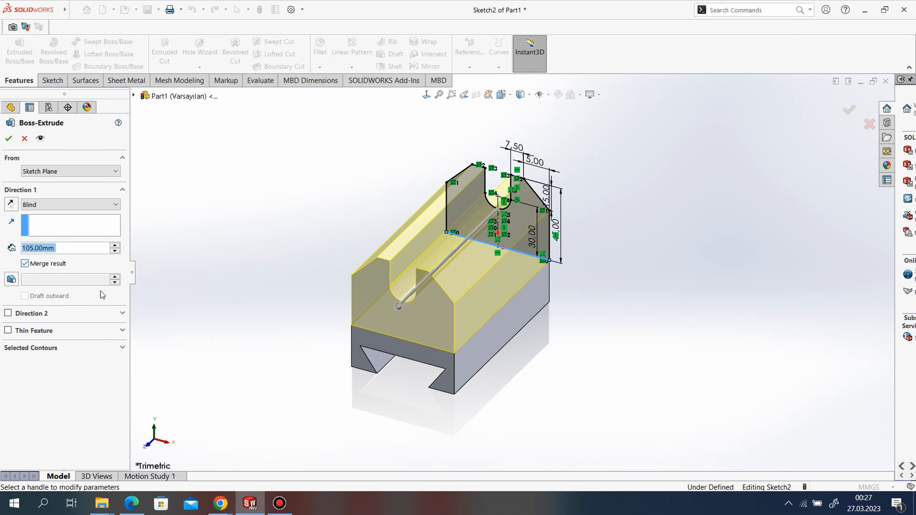
{"action": "type", "text": "20"}
{"action": "key", "text": "Return"}
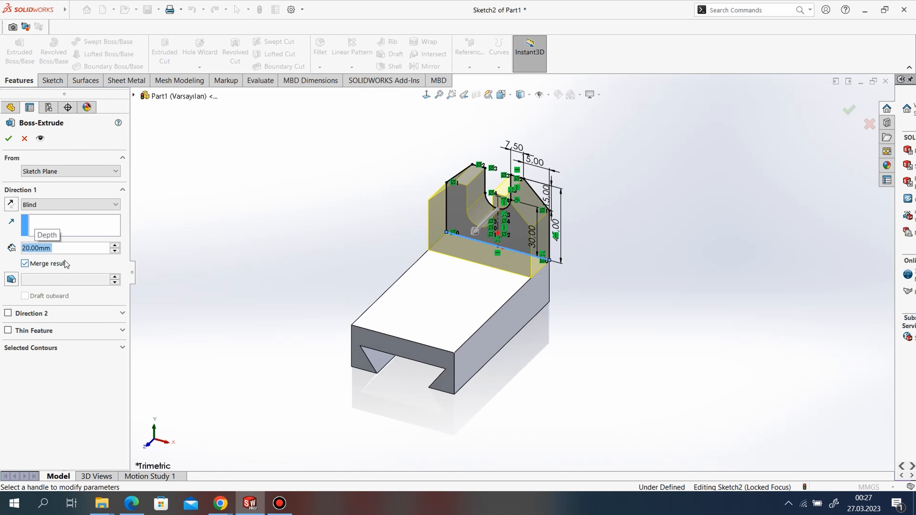
{"action": "left_click", "coordinate": [7, 141]}
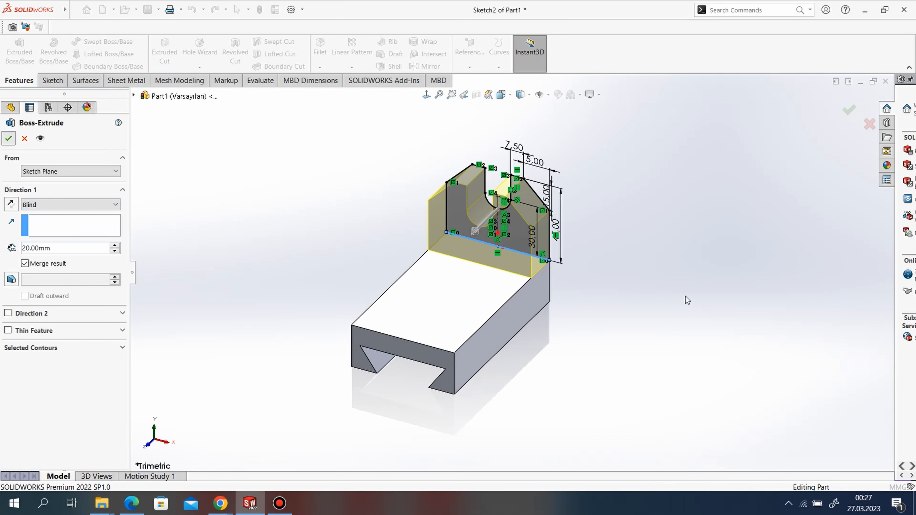
- Create a reference plane offset 42 mm from the upright's inner face, towards the open end of the base
{"action": "scroll", "coordinate": [584, 215], "scroll_direction": "down", "scroll_amount": 3}
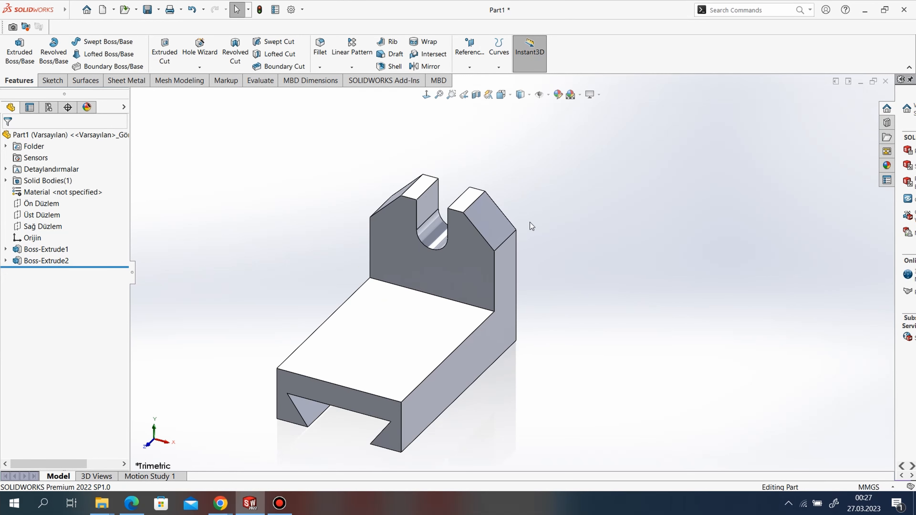
{"action": "left_click", "coordinate": [471, 67]}
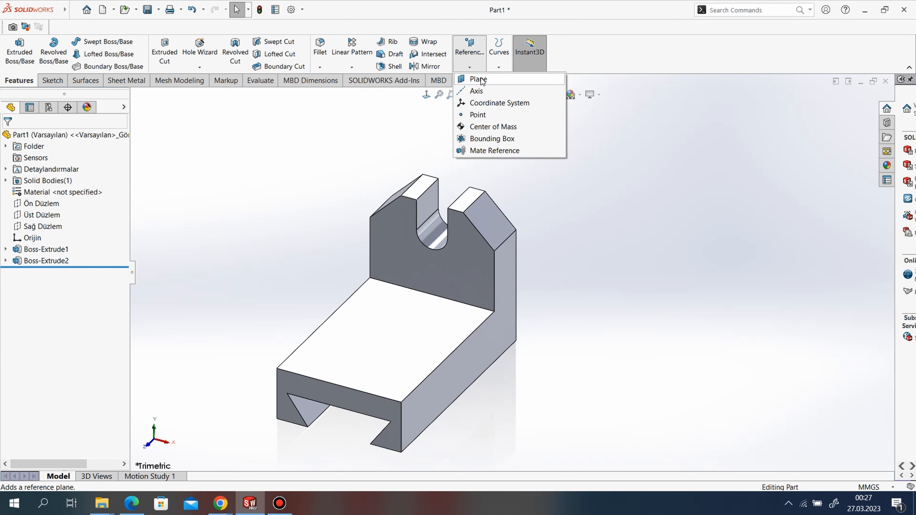
{"action": "left_click", "coordinate": [472, 77]}
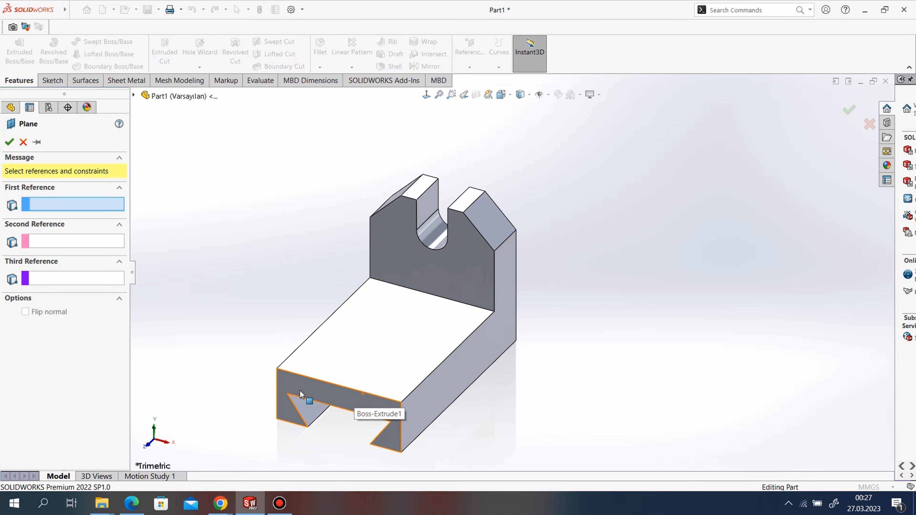
{"action": "left_click", "coordinate": [480, 283]}
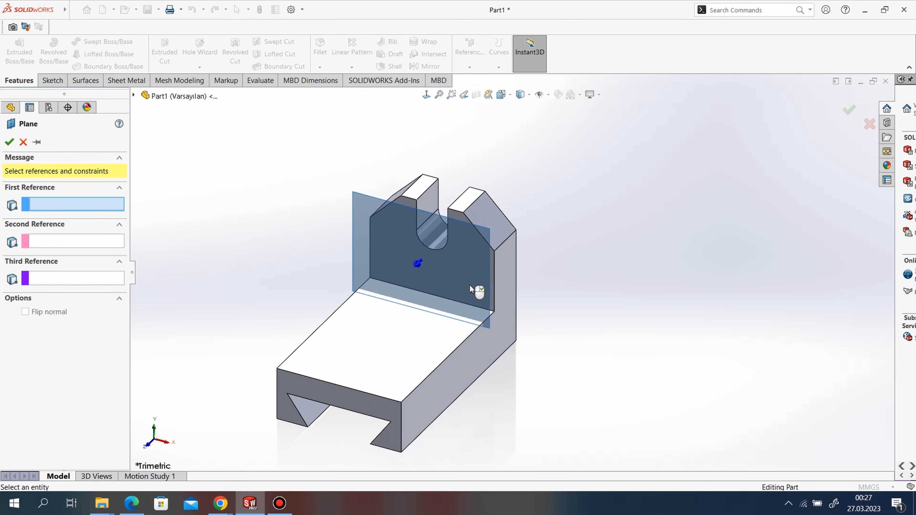
{"action": "left_click", "coordinate": [480, 283]}
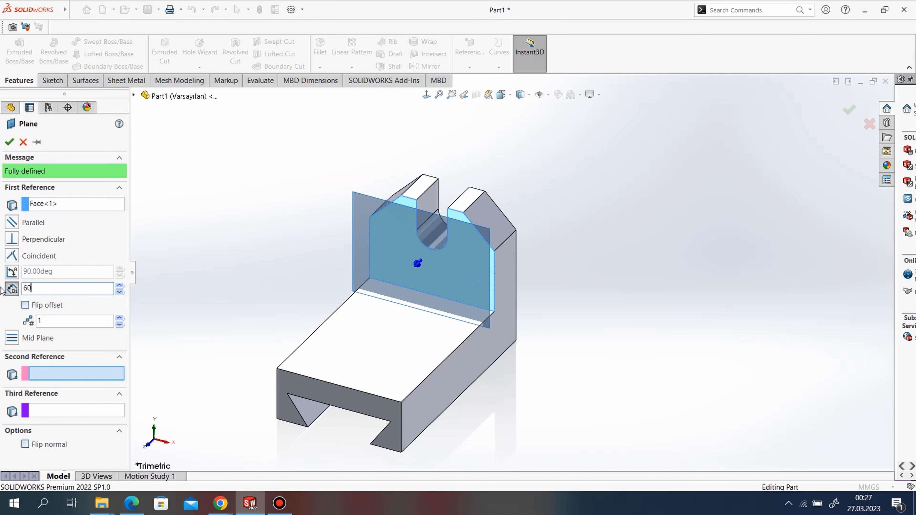
{"action": "type", "text": "8"}
{"action": "key", "text": "Return"}
{"action": "left_click", "coordinate": [9, 142]}
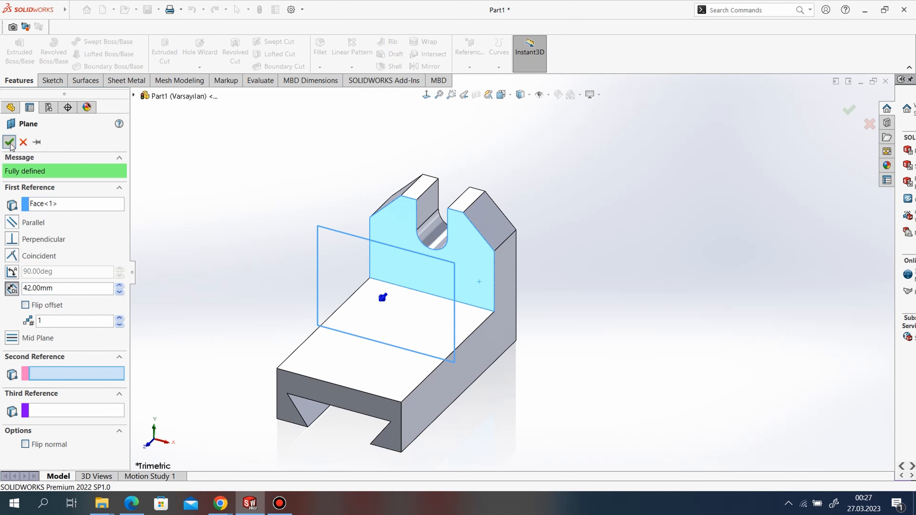
- Sketch two concentric circles on the new plane, centred on the slot's arc centre, about 24 mm and 37 mm in diameter
{"action": "right_click", "coordinate": [41, 273]}
{"action": "left_click", "coordinate": [43, 259]}
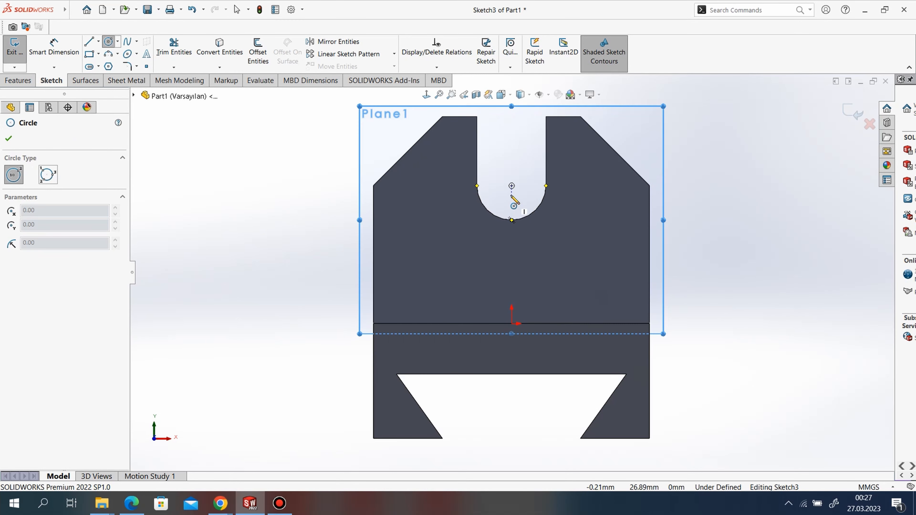
{"action": "left_click", "coordinate": [512, 186]}
{"action": "left_click", "coordinate": [563, 209]}
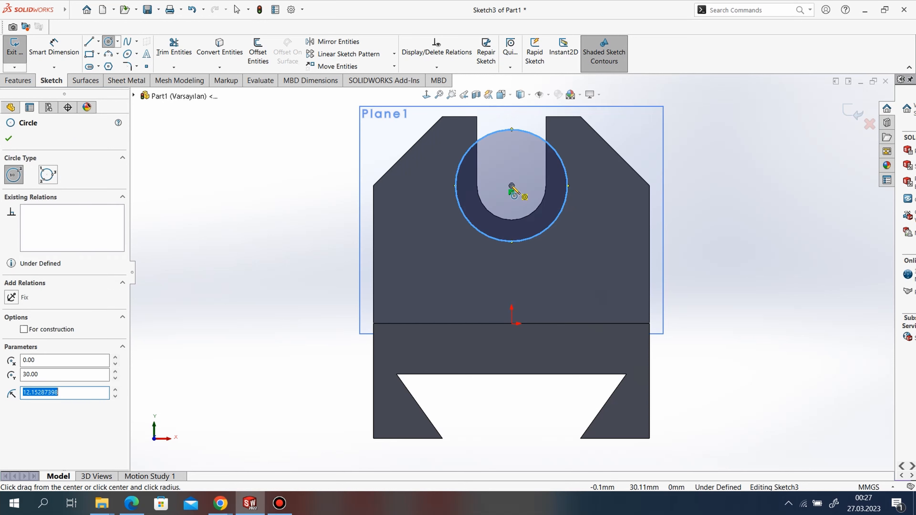
{"action": "left_click", "coordinate": [512, 186]}
{"action": "left_click", "coordinate": [592, 209]}
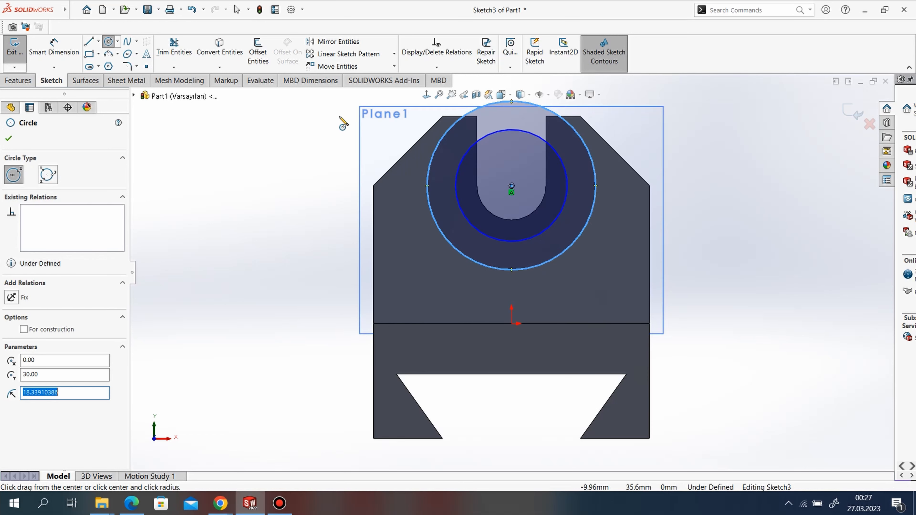
- Dimension the two concentric circles, setting the inner diameter to 15 mm and the outer diameter to 30 mm
{"action": "left_click", "coordinate": [48, 51]}
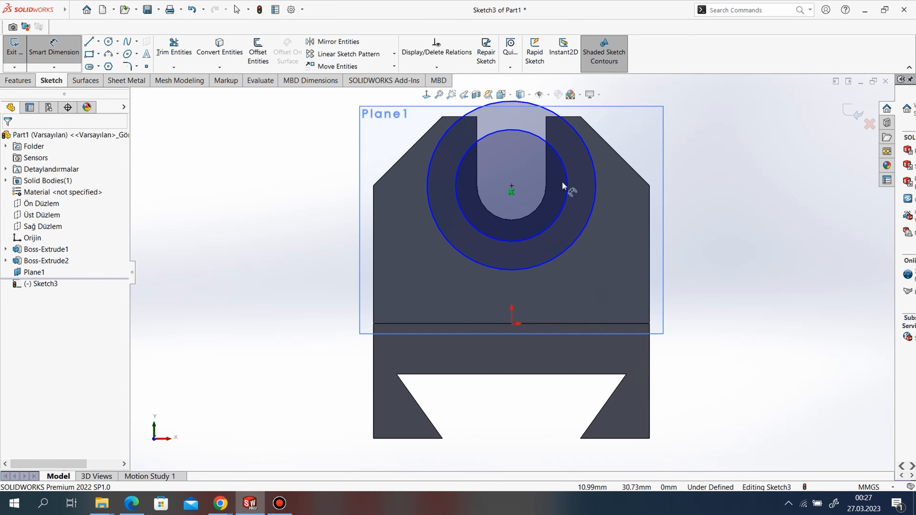
{"action": "left_click", "coordinate": [565, 174]}
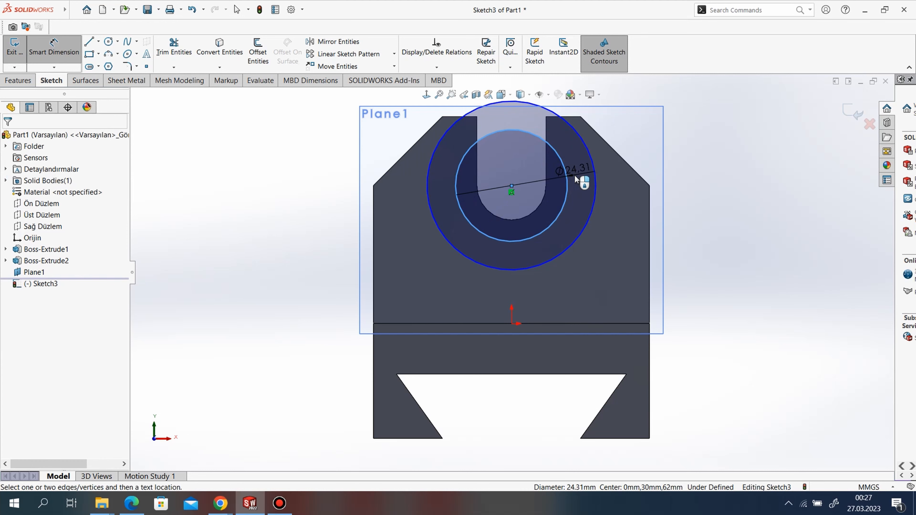
{"action": "left_click", "coordinate": [575, 174]}
{"action": "type", "text": "15"}
{"action": "key", "text": "Return"}
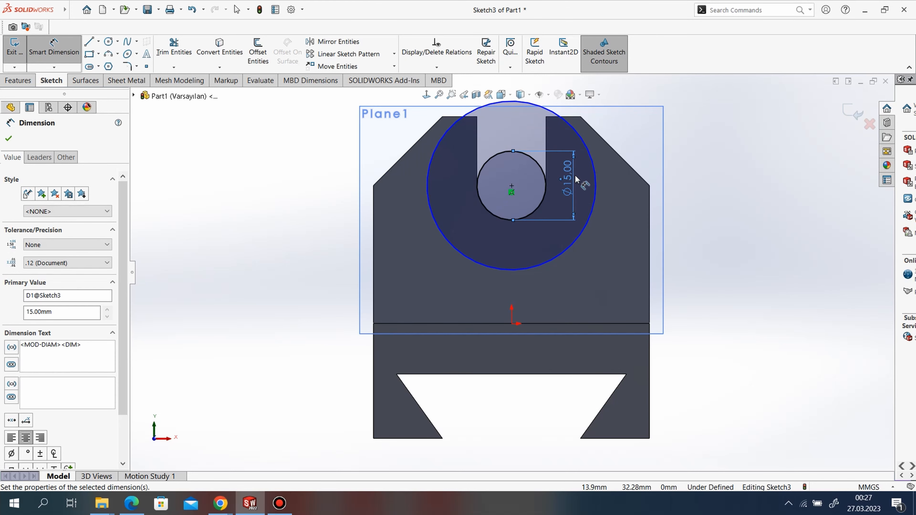
{"action": "left_click", "coordinate": [594, 173]}
{"action": "left_click", "coordinate": [617, 192]}
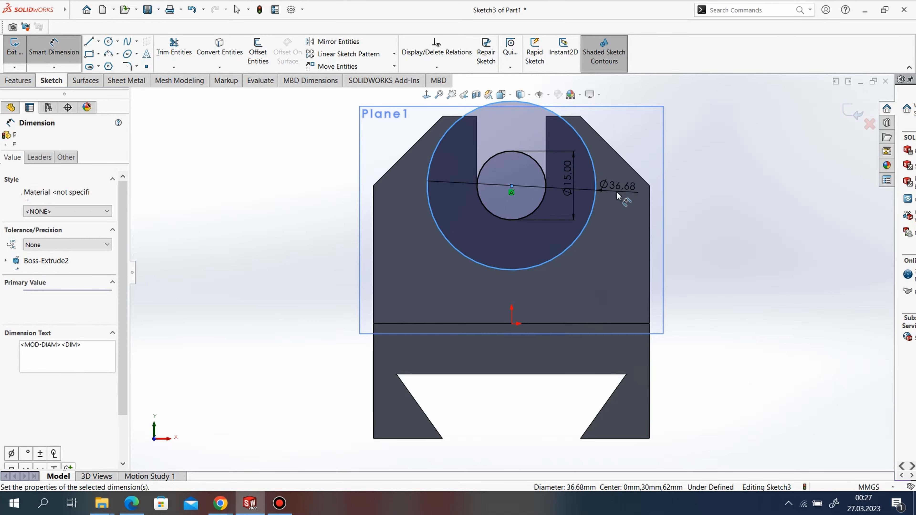
{"action": "type", "text": "30"}
{"action": "key", "text": "Return"}
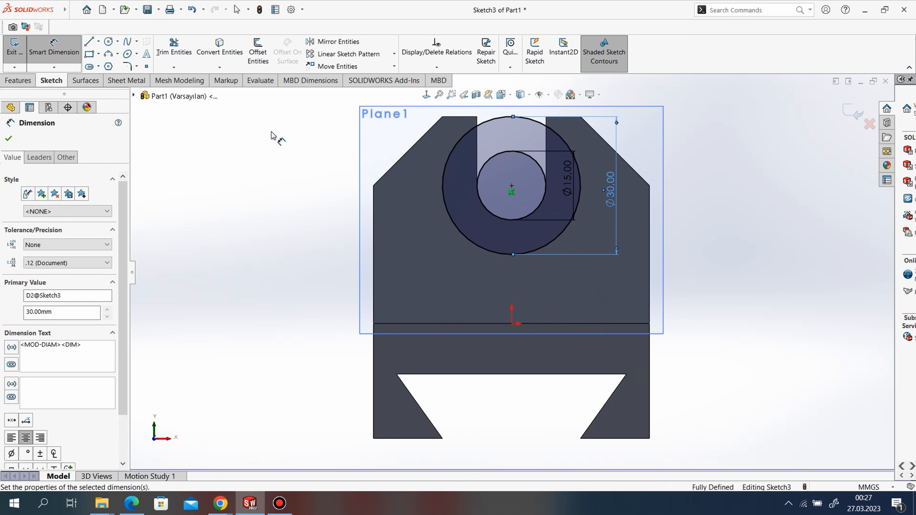
- Sketch a vertical line down from the outer circle's right quadrant, continued by an outward-curving tangent arc of about 6 mm radius
{"action": "left_click", "coordinate": [89, 41]}
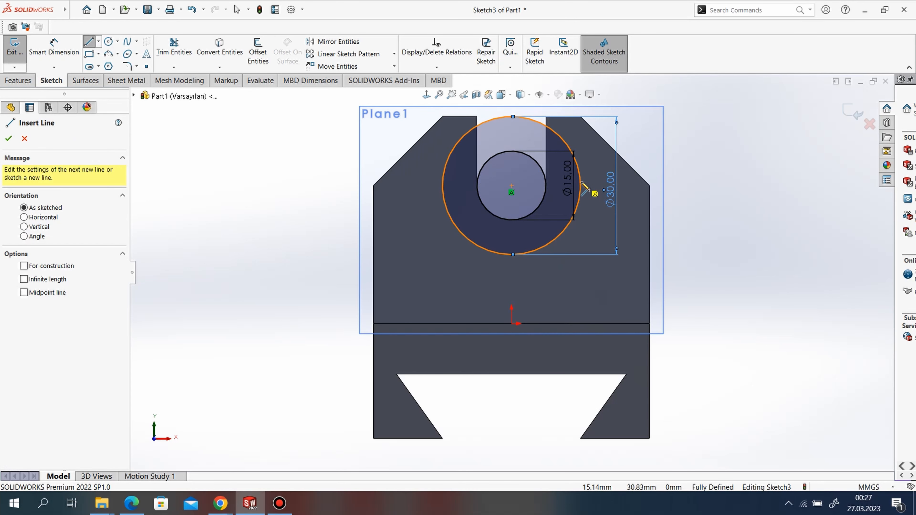
{"action": "left_click", "coordinate": [580, 187]}
{"action": "left_click", "coordinate": [580, 295]}
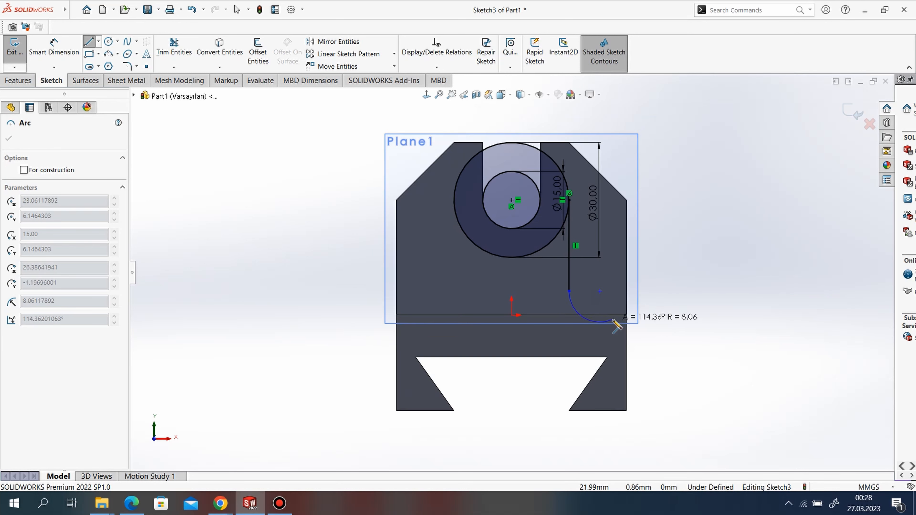
{"action": "scroll", "coordinate": [606, 325], "scroll_direction": "down", "scroll_amount": 5}
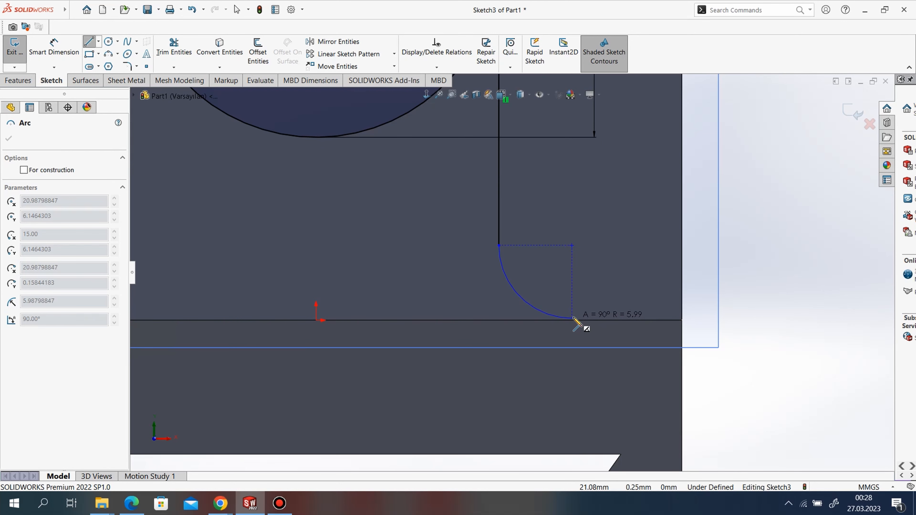
{"action": "left_click", "coordinate": [571, 318]}
{"action": "right_click", "coordinate": [603, 274]}
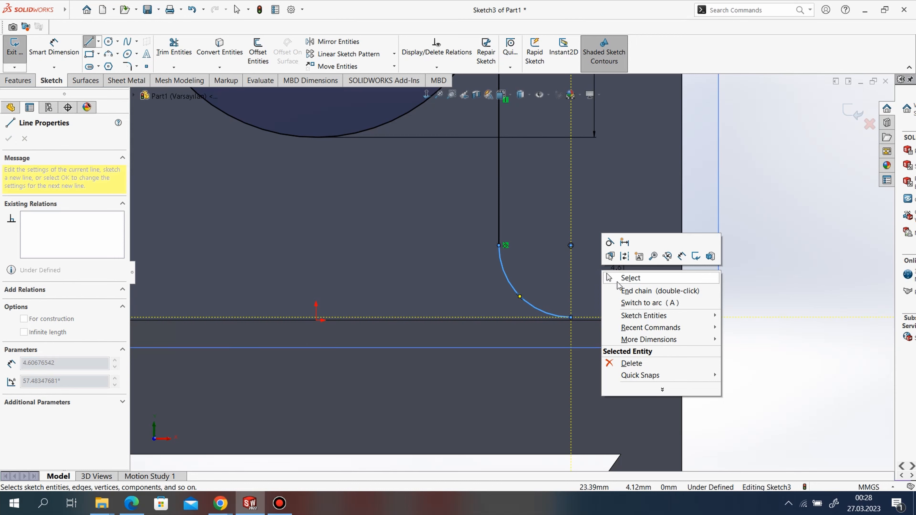
{"action": "left_click", "coordinate": [618, 277]}
- Place the arc's free end on the base block's top edge and make the arc tangent to that edge
{"action": "left_click", "coordinate": [570, 317]}
{"action": "left_click_drag", "start_coordinate": [571, 318], "coordinate": [569, 320]}
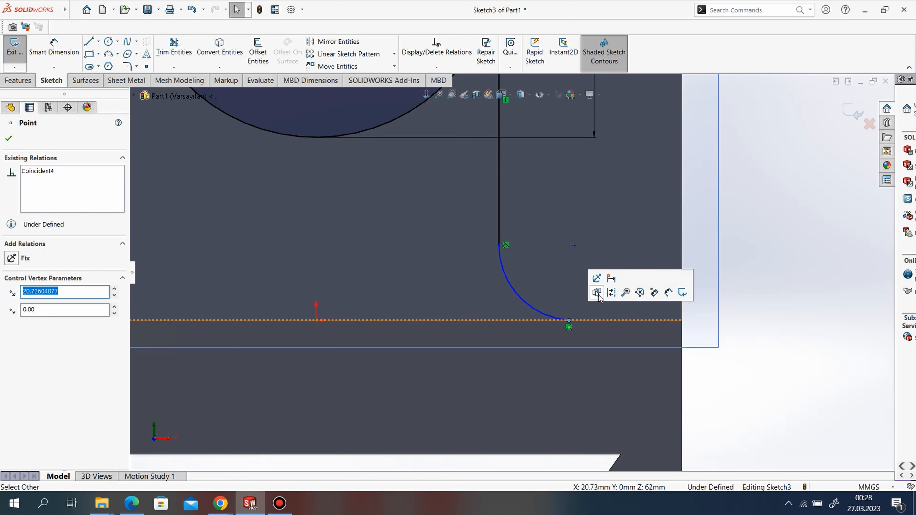
{"action": "key", "text": "Escape"}
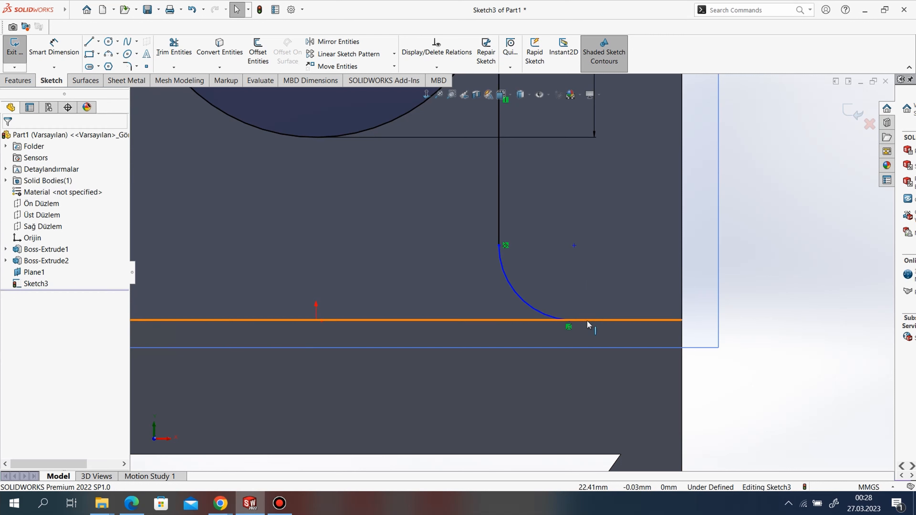
{"action": "left_click", "coordinate": [522, 305]}
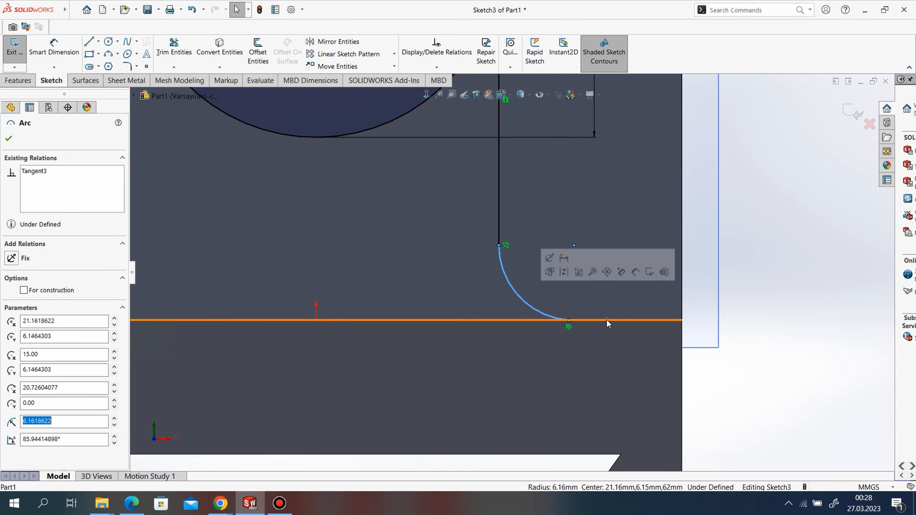
{"action": "left_click", "coordinate": [595, 322], "text": "ctrl"}
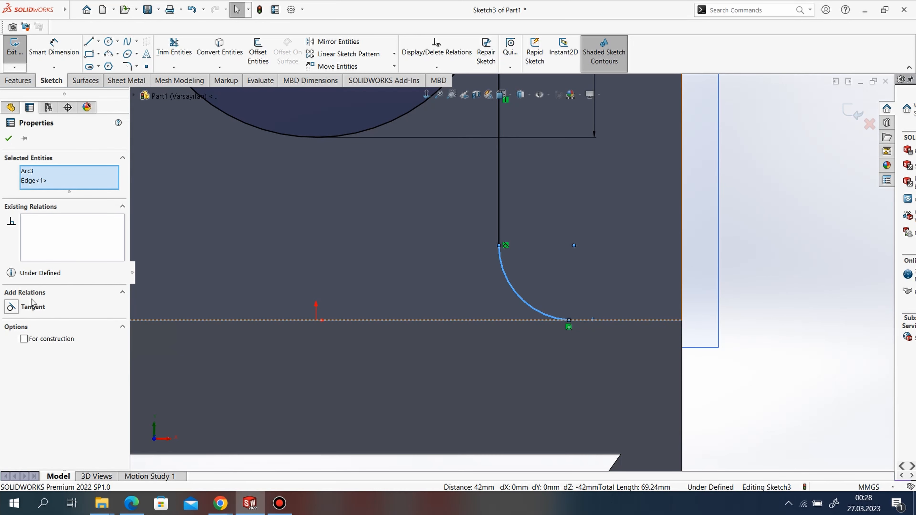
{"action": "left_click", "coordinate": [9, 138]}
{"action": "key", "text": "z"}
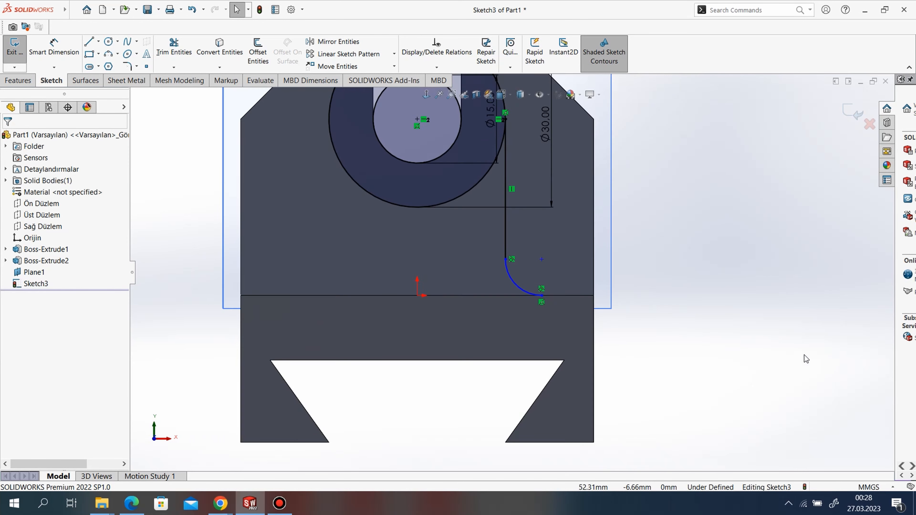
{"action": "key", "text": "z"}
- Dimension the tangent arc at the foot of the vertical line with a radius of 8 mm
{"action": "left_click", "coordinate": [54, 51]}
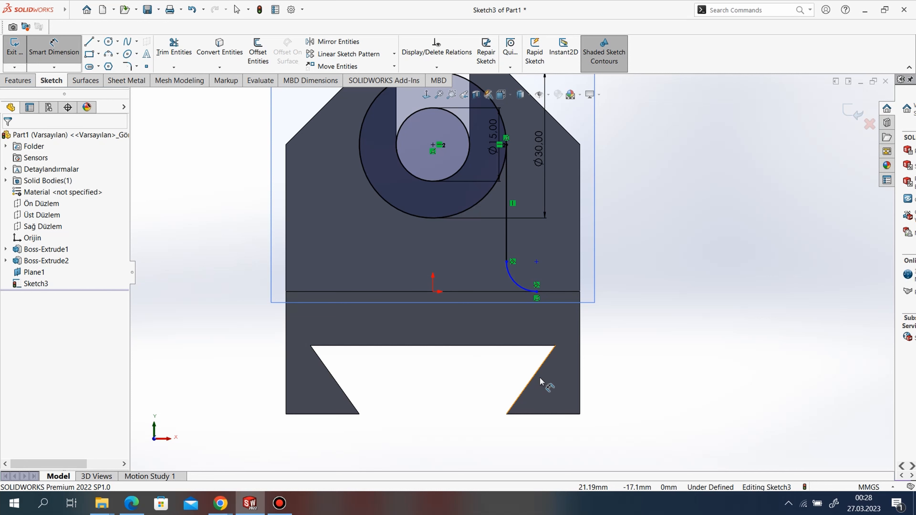
{"action": "left_click", "coordinate": [512, 282]}
{"action": "left_click", "coordinate": [554, 245]}
{"action": "type", "text": "8"}
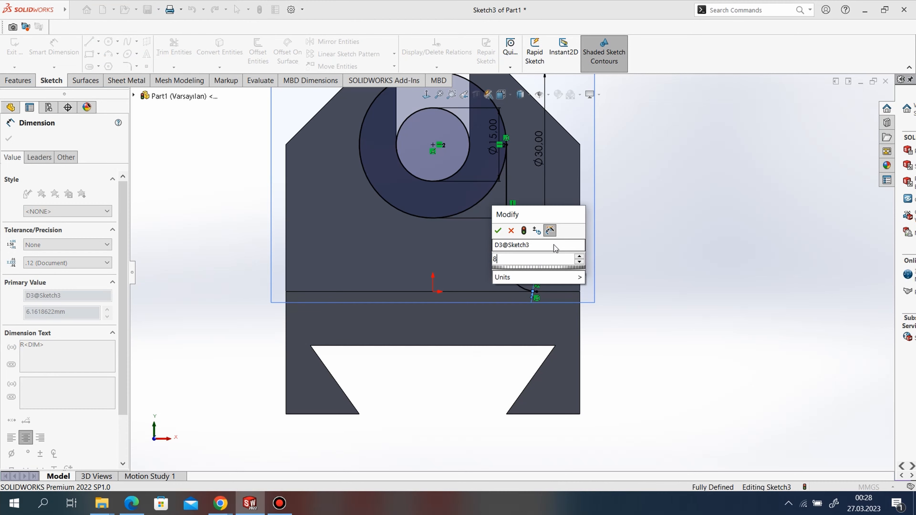
{"action": "key", "text": "Return"}
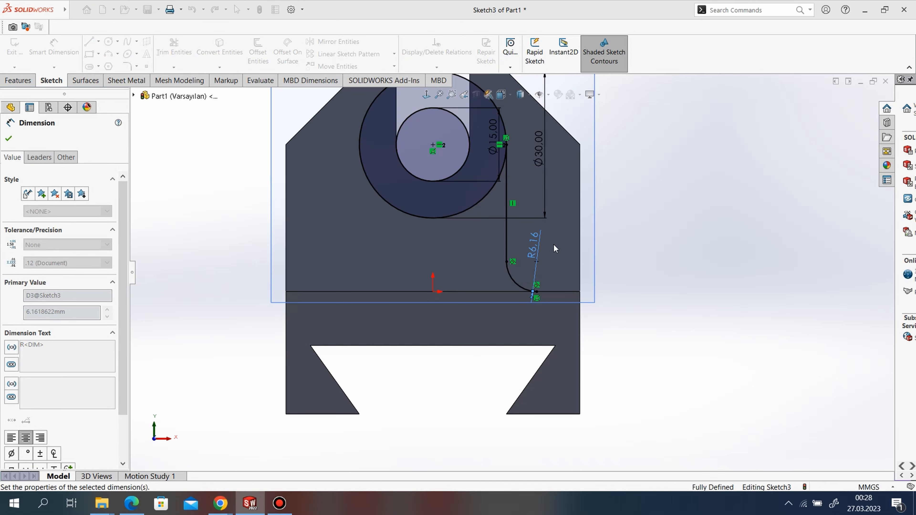
- Draw a vertical line from the origin up to the common centre of the circles
{"action": "scroll", "coordinate": [592, 294], "scroll_direction": "up", "scroll_amount": 2}
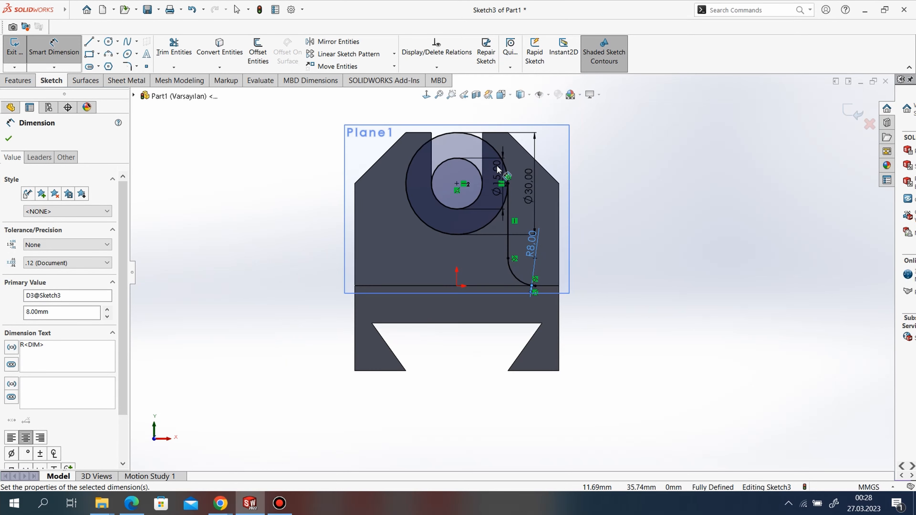
{"action": "scroll", "coordinate": [497, 166], "scroll_direction": "down", "scroll_amount": 1}
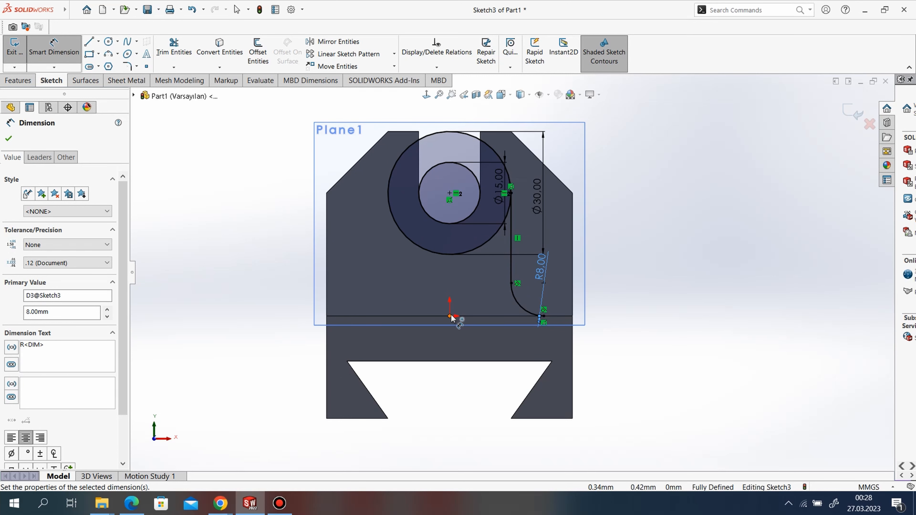
{"action": "left_click", "coordinate": [89, 42]}
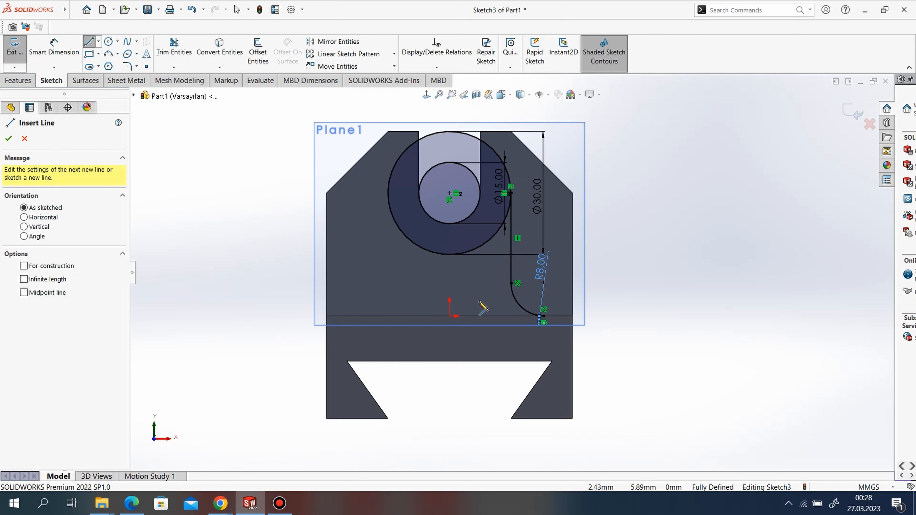
{"action": "left_click", "coordinate": [450, 316]}
{"action": "left_click", "coordinate": [451, 193]}
- Mirror the side line and its 8 mm tangent arc about the vertical centre line
{"action": "left_click", "coordinate": [351, 41]}
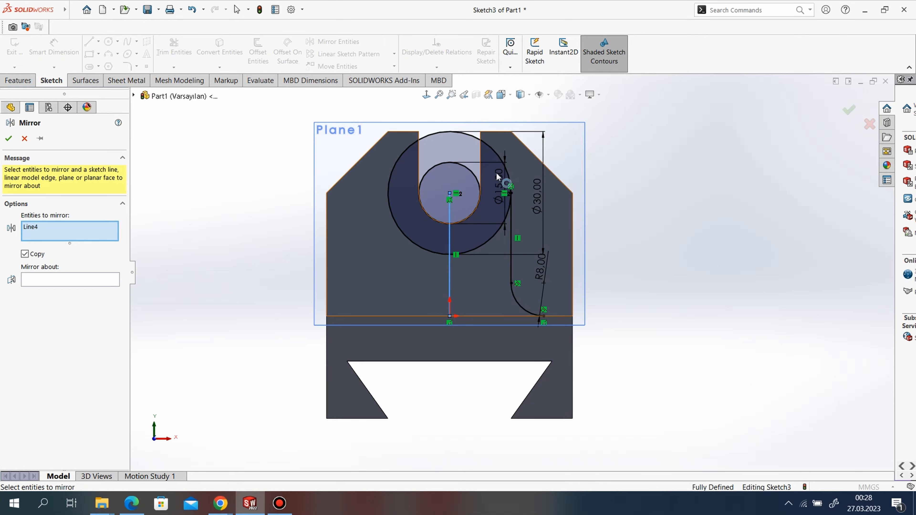
{"action": "right_click", "coordinate": [55, 233]}
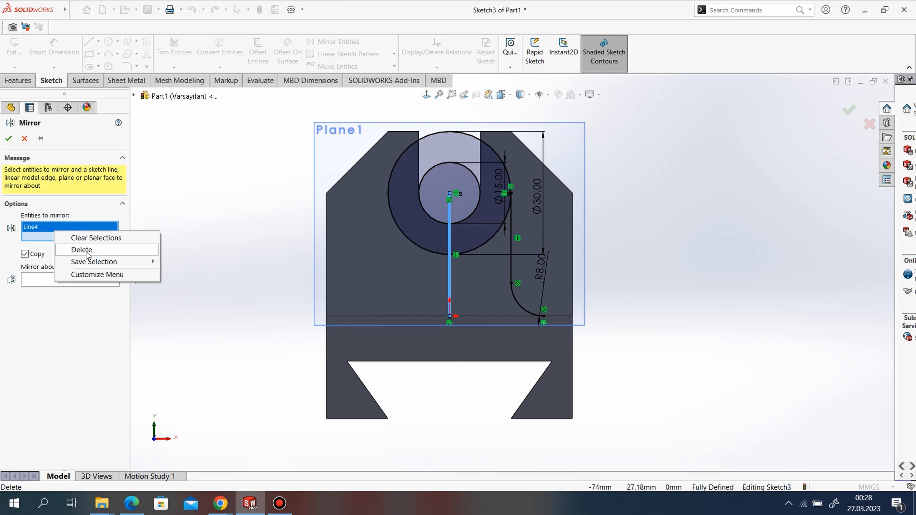
{"action": "left_click", "coordinate": [87, 250]}
{"action": "left_click", "coordinate": [511, 227]}
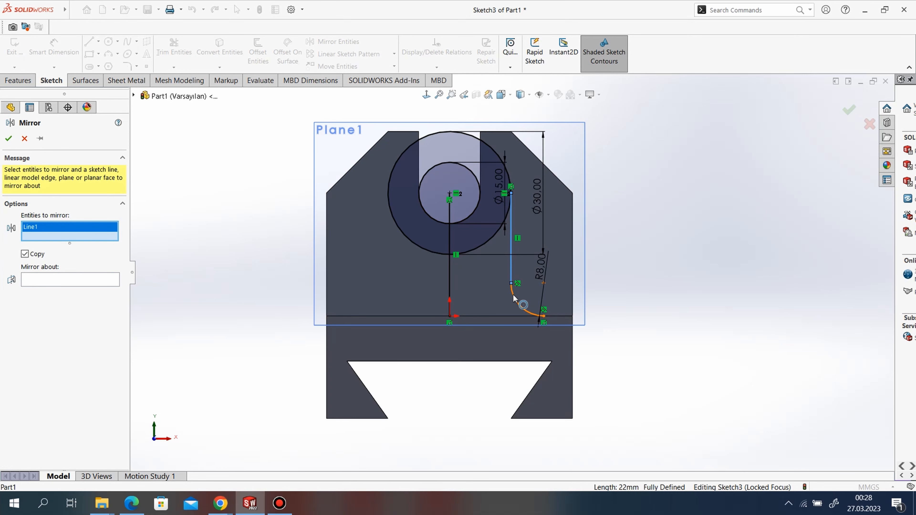
{"action": "left_click", "coordinate": [515, 295]}
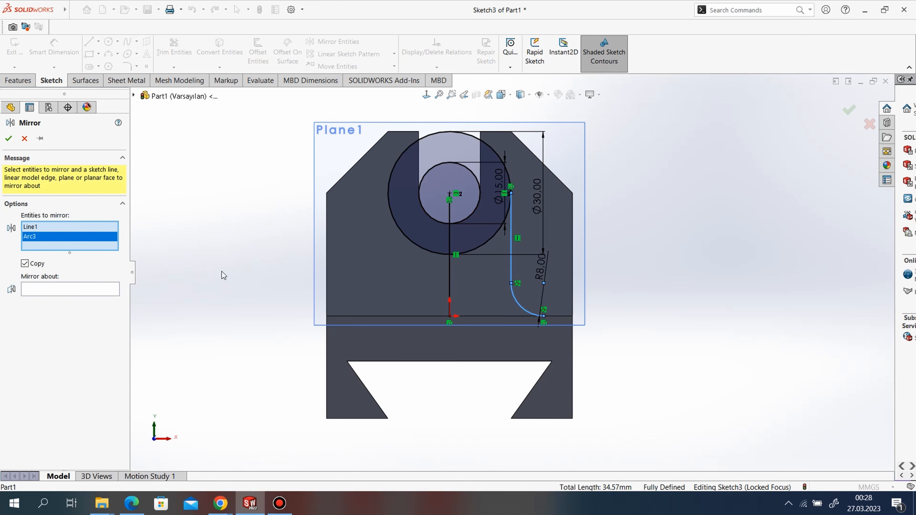
{"action": "left_click", "coordinate": [70, 290]}
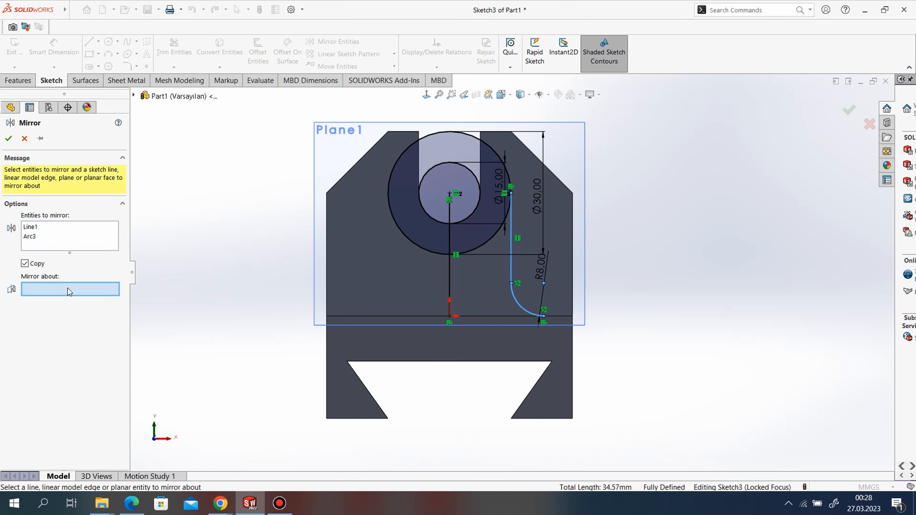
{"action": "left_click", "coordinate": [450, 274]}
{"action": "left_click", "coordinate": [8, 138]}
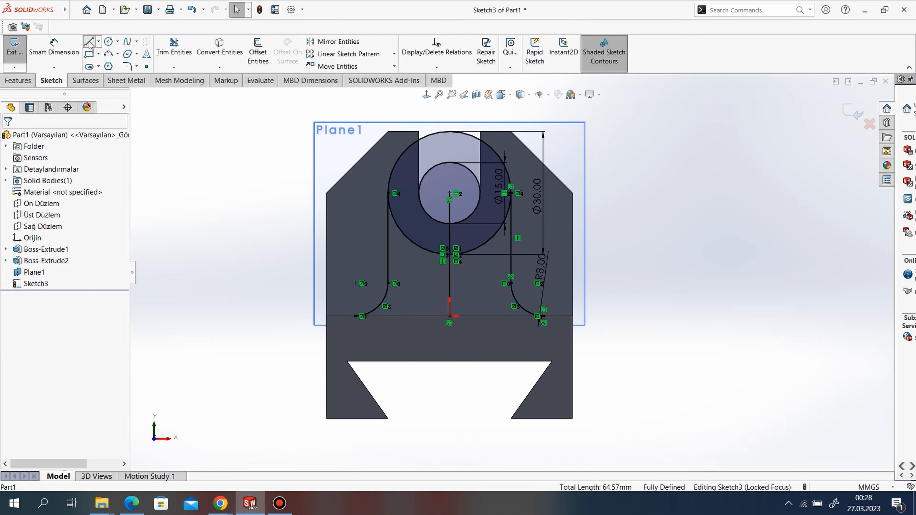
- Close the profile with a 46 mm horizontal line joining the lower ends of the two arcs
{"action": "key", "text": "l"}
{"action": "left_click", "coordinate": [355, 317]}
{"action": "left_click", "coordinate": [544, 316]}
{"action": "right_click", "coordinate": [296, 168]}
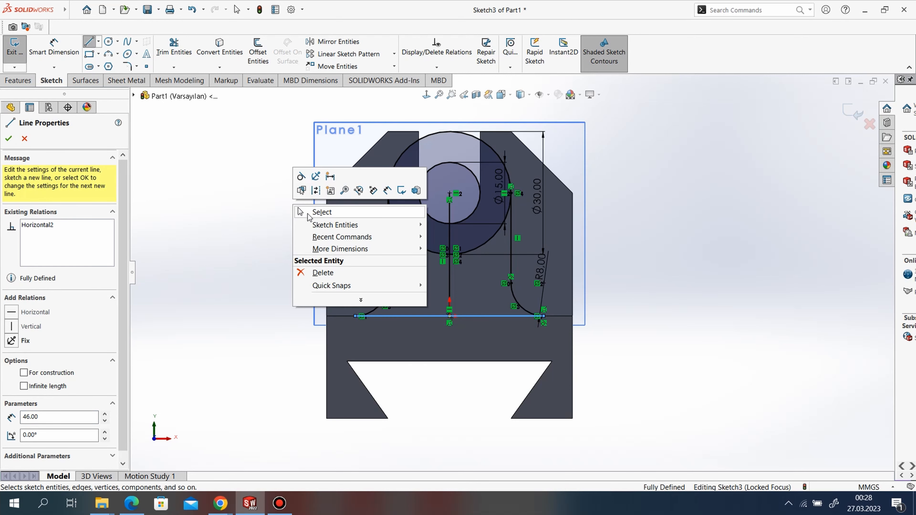
{"action": "left_click", "coordinate": [308, 212]}
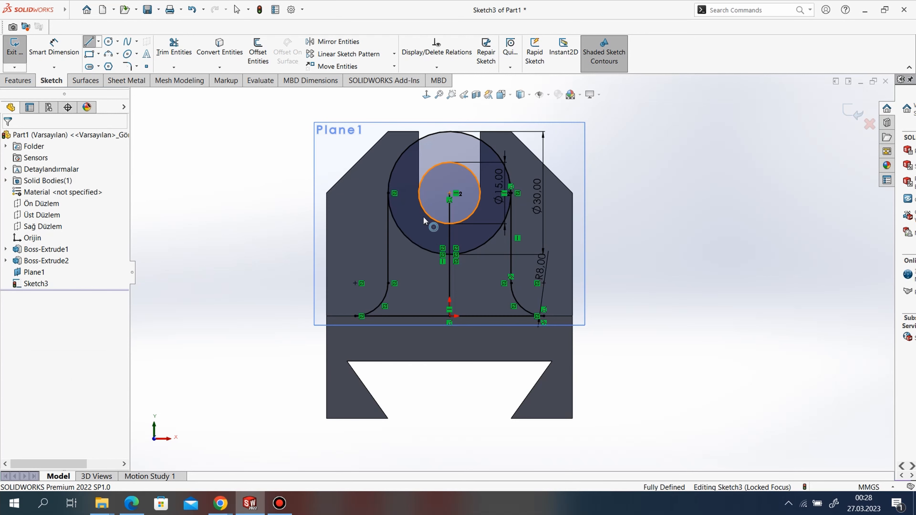
- Convert the vertical centre line to construction geometry and trim away the lower half of the 30 mm circle
{"action": "left_click", "coordinate": [449, 235]}
{"action": "right_click", "coordinate": [450, 235]}
{"action": "left_click", "coordinate": [473, 221]}
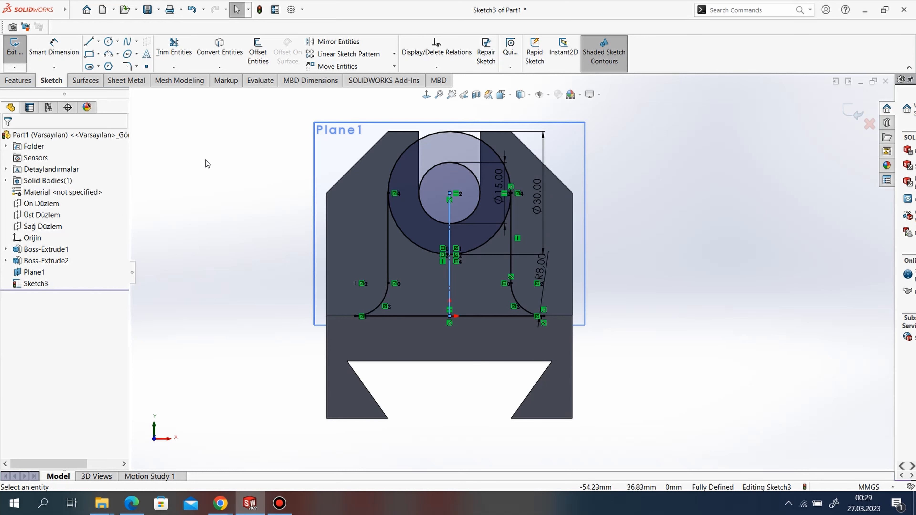
{"action": "left_click", "coordinate": [174, 47]}
{"action": "mouse_move", "coordinate": [431, 267]}
{"action": "left_mouse_down"}
{"action": "mouse_move", "coordinate": [431, 247]}
{"action": "mouse_move", "coordinate": [477, 233]}
{"action": "left_mouse_up"}
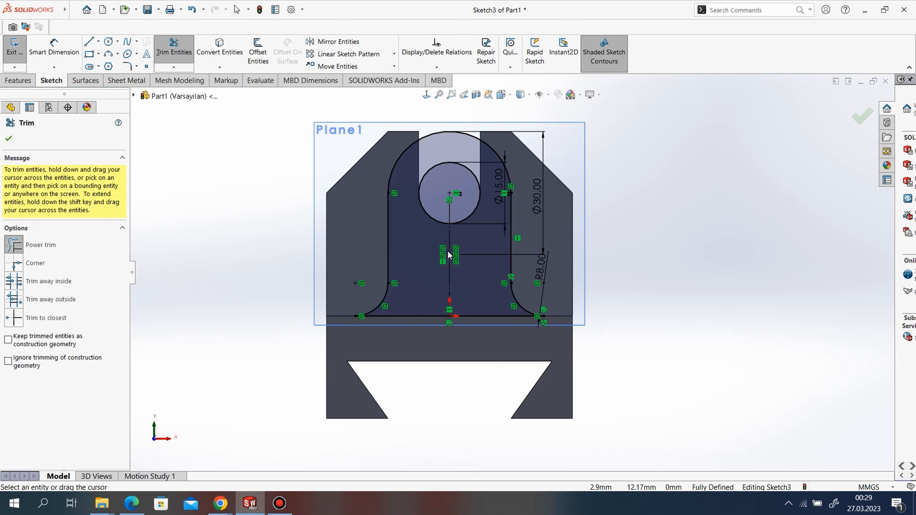
- Extrude the closed lug profile with its 15 mm hole as an 18 mm blind boss merged with the base
{"action": "left_click", "coordinate": [18, 80]}
{"action": "left_click", "coordinate": [20, 51]}
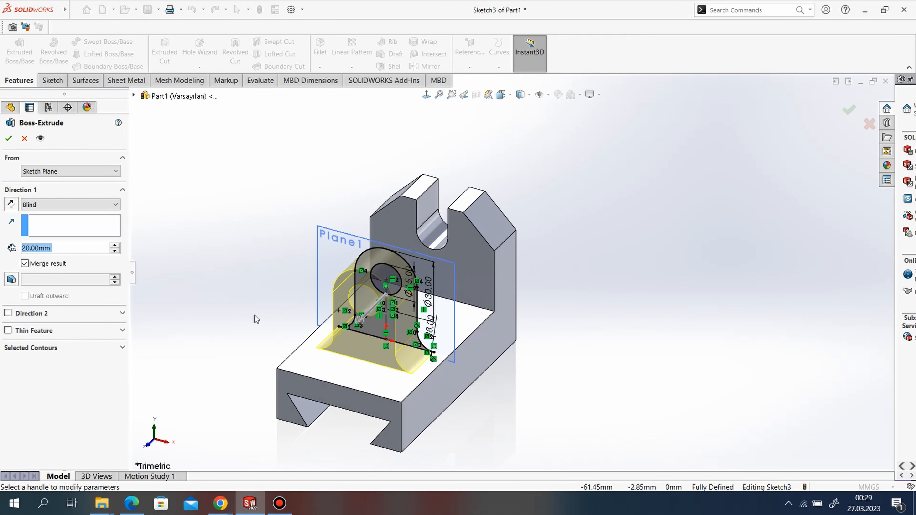
{"action": "type", "text": "18"}
{"action": "key", "text": "Return"}
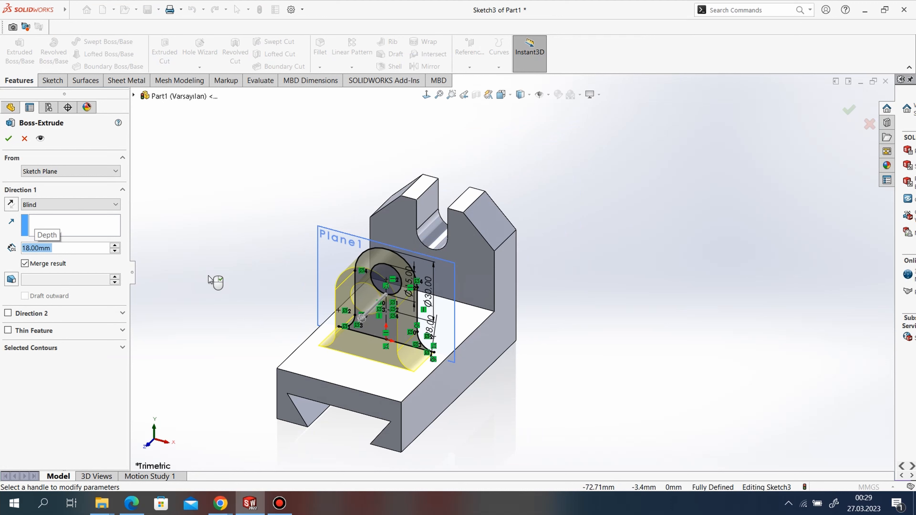
{"action": "left_click", "coordinate": [10, 138]}
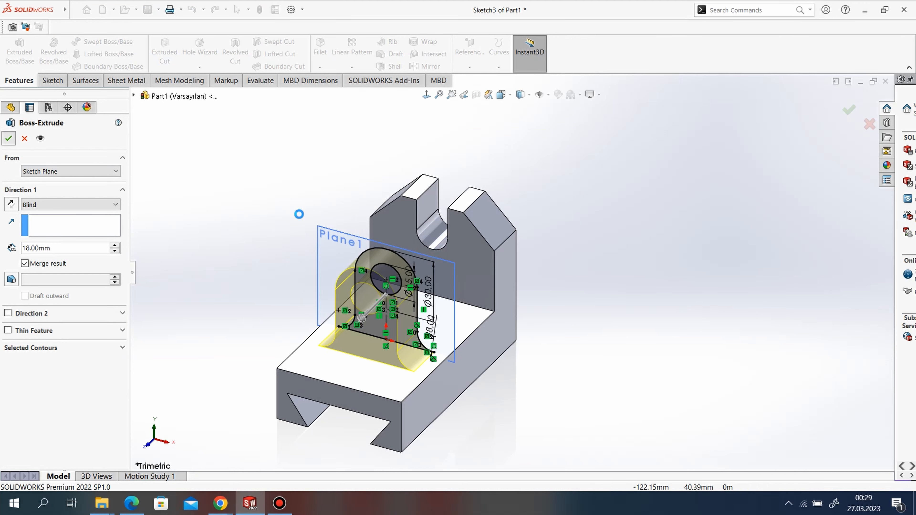
- Hide the offset reference plane used for the lug sketch
{"action": "right_click", "coordinate": [333, 230]}
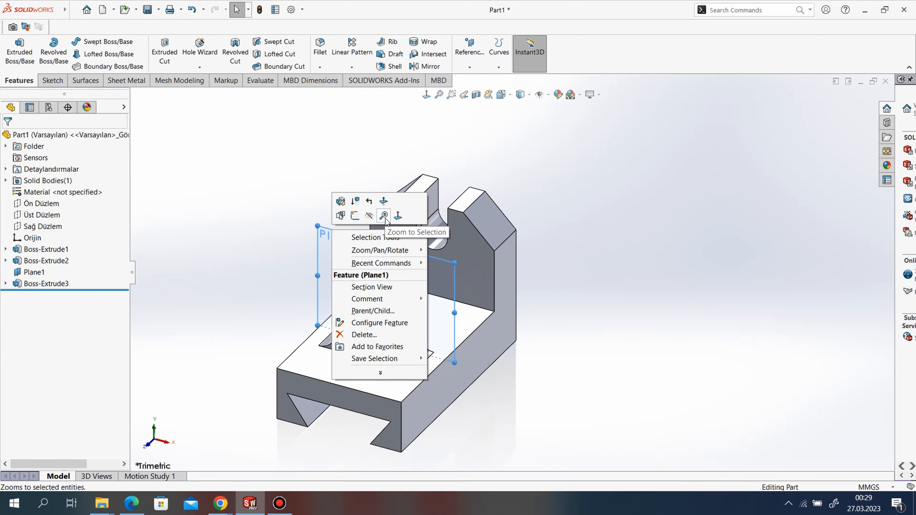
{"action": "left_click", "coordinate": [373, 217]}
{"action": "scroll", "coordinate": [647, 224], "scroll_direction": "down", "scroll_amount": 1}
{"action": "scroll", "coordinate": [505, 313], "scroll_direction": "up", "scroll_amount": 3}
{"action": "scroll", "coordinate": [351, 349], "scroll_direction": "down", "scroll_amount": 1}
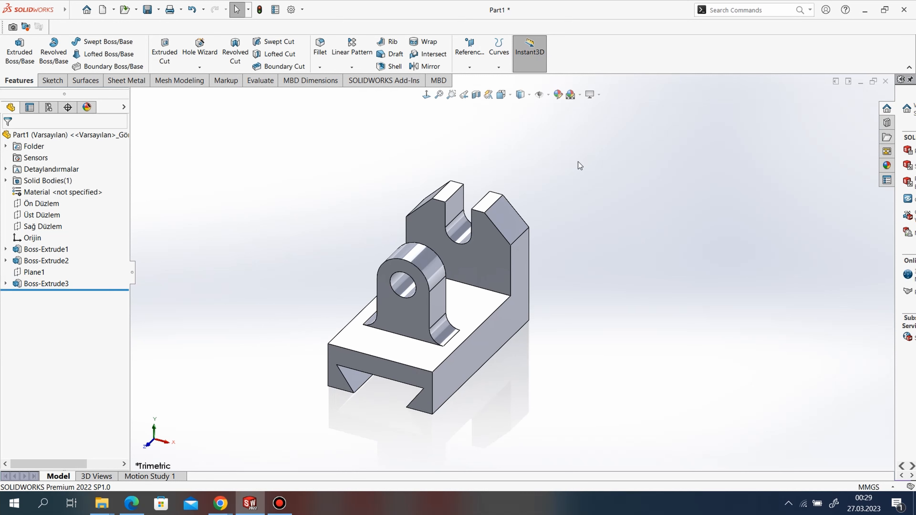
- Change the whole part's appearance to a blue-violet colour and view the finished model
{"action": "left_click", "coordinate": [559, 95]}
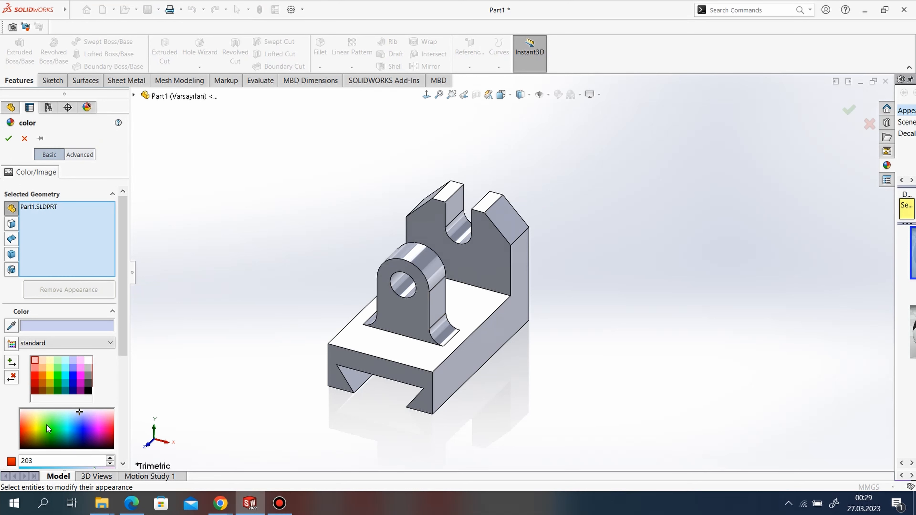
{"action": "left_click", "coordinate": [47, 426]}
{"action": "left_click", "coordinate": [71, 425]}
{"action": "left_click_drag", "start_coordinate": [97, 425], "coordinate": [85, 420]}
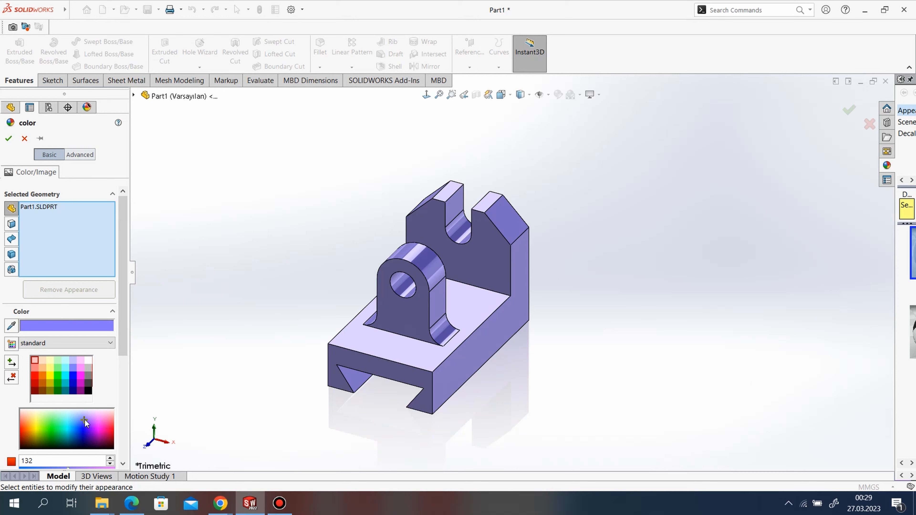
{"action": "left_click", "coordinate": [8, 139]}
{"action": "middle_click_drag", "start_coordinate": [496, 228], "coordinate": [371, 293]}
{"action": "mouse_move", "coordinate": [522, 326]}
{"action": "middle_mouse_down"}
{"action": "mouse_move", "coordinate": [587, 344]}
{"action": "mouse_move", "coordinate": [484, 249]}
{"action": "mouse_move", "coordinate": [485, 197]}
{"action": "mouse_move", "coordinate": [309, 177]}
{"action": "mouse_move", "coordinate": [675, 371]}
{"action": "mouse_move", "coordinate": [566, 382]}
{"action": "mouse_move", "coordinate": [491, 422]}
{"action": "mouse_move", "coordinate": [232, 356]}
{"action": "mouse_move", "coordinate": [588, 353]}
{"action": "mouse_move", "coordinate": [505, 361]}
{"action": "mouse_move", "coordinate": [534, 371]}
{"action": "mouse_move", "coordinate": [536, 427]}
{"action": "mouse_move", "coordinate": [538, 403]}
{"action": "mouse_move", "coordinate": [531, 414]}
{"action": "mouse_move", "coordinate": [538, 407]}
{"action": "mouse_move", "coordinate": [544, 416]}
{"action": "middle_mouse_up"}
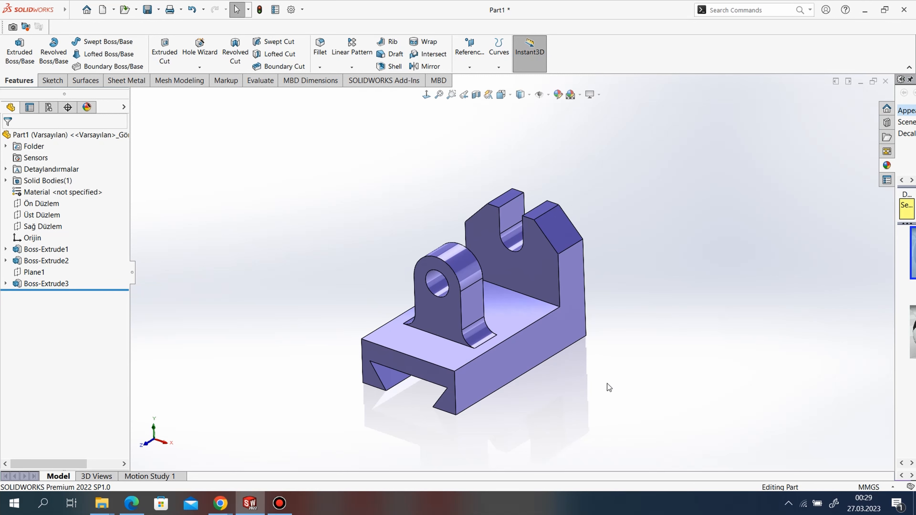